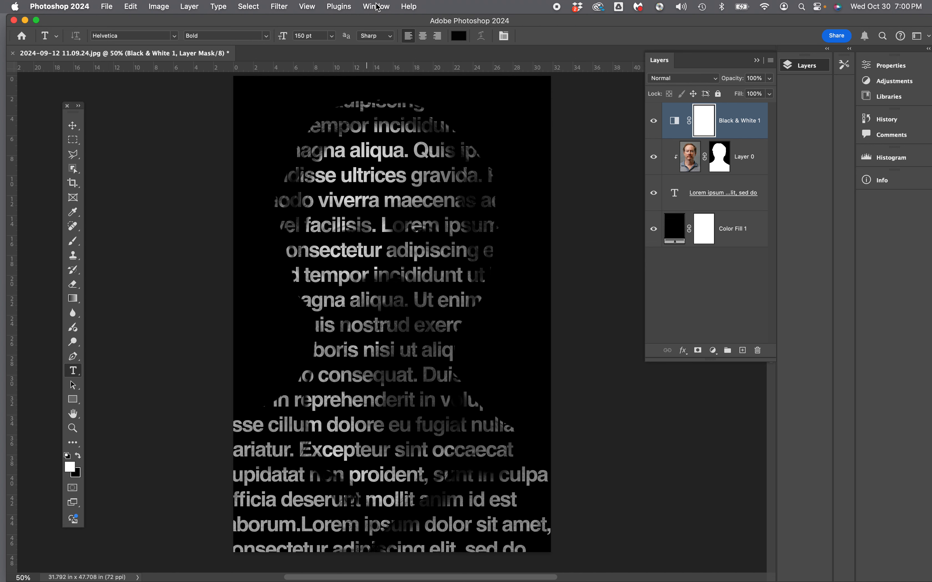
Display the Character settings beside the canvas and shift the toolbox away to make room for them.
click(376, 7)
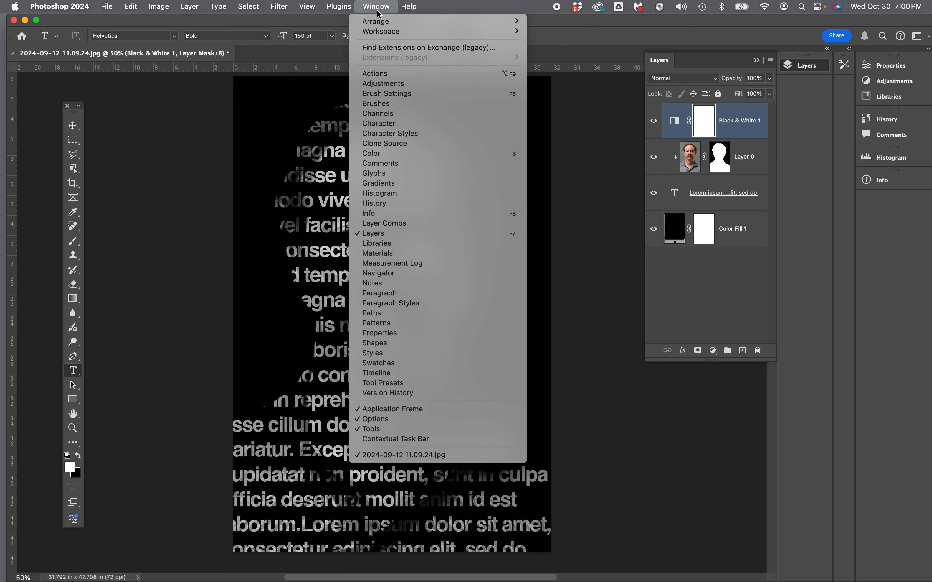
click(377, 124)
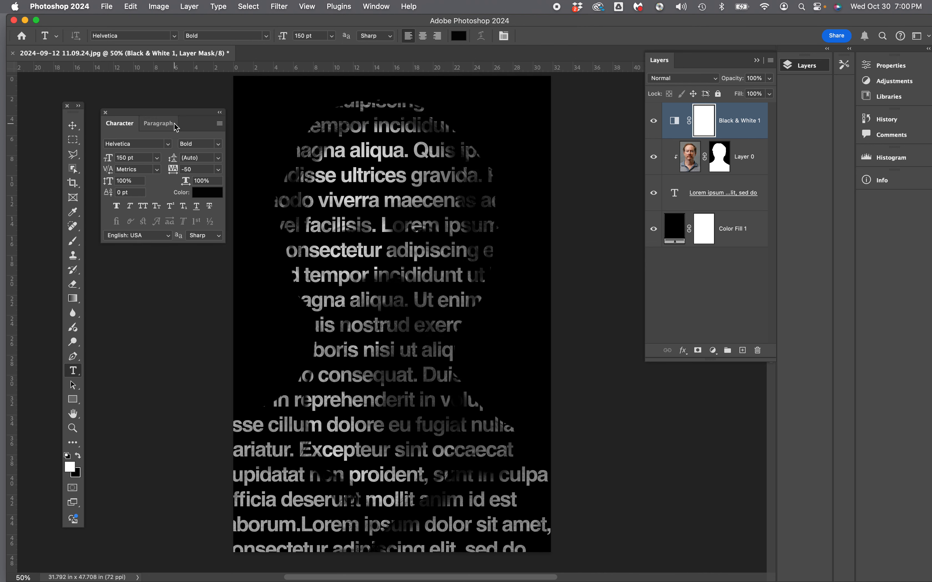
drag(171, 113, 171, 94)
drag(71, 111, 54, 111)
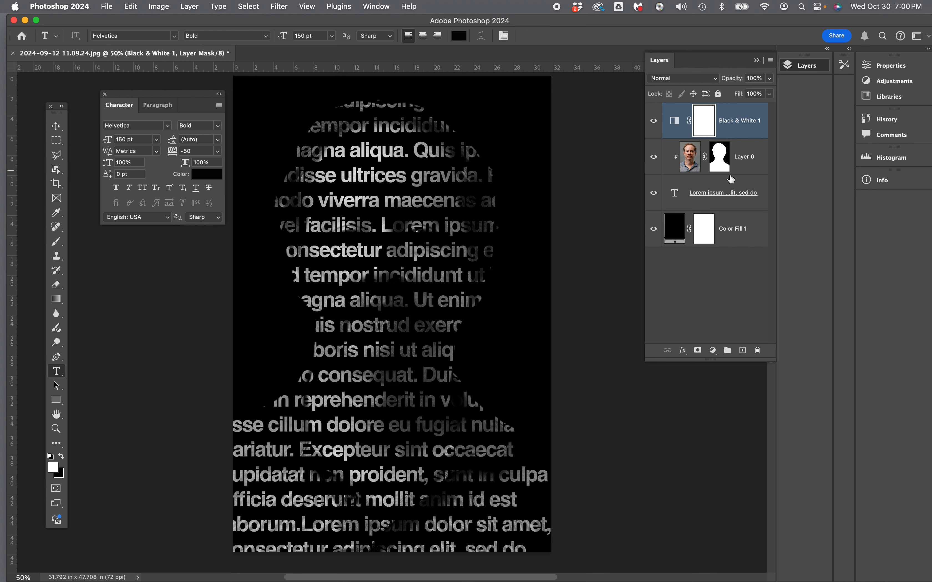
Select all the text in the Lorem ipsum layer and set it to 48 pt with 36 pt leading.
click(713, 195)
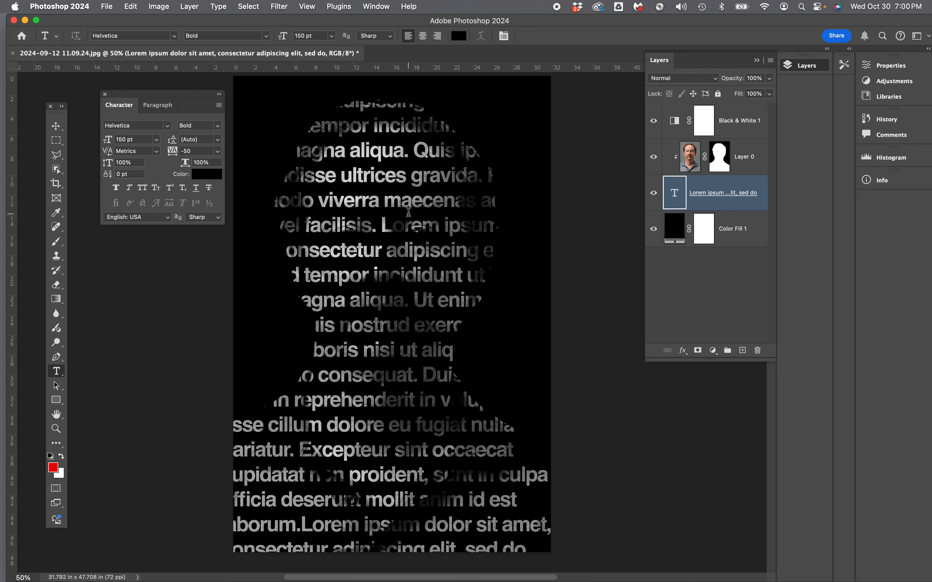
click(383, 220)
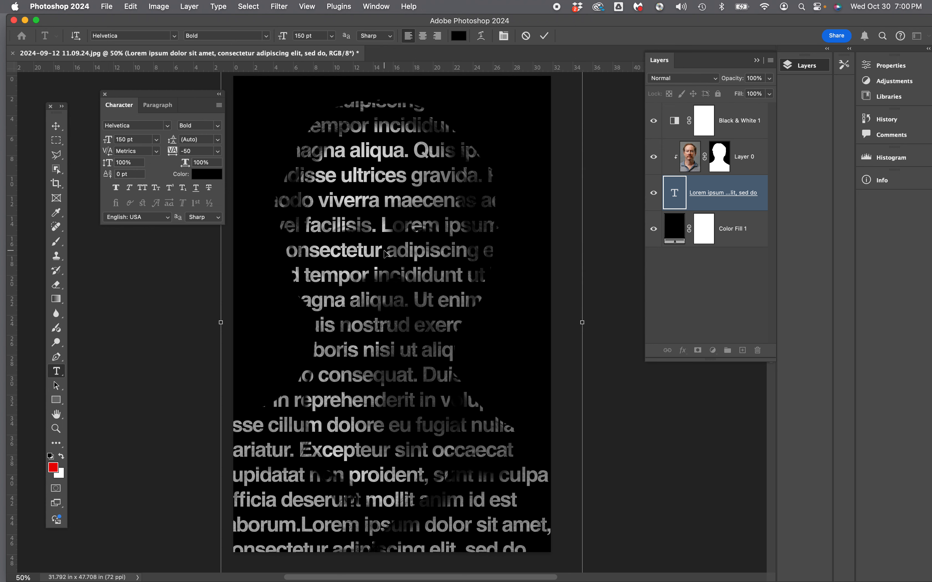
key(super+a)
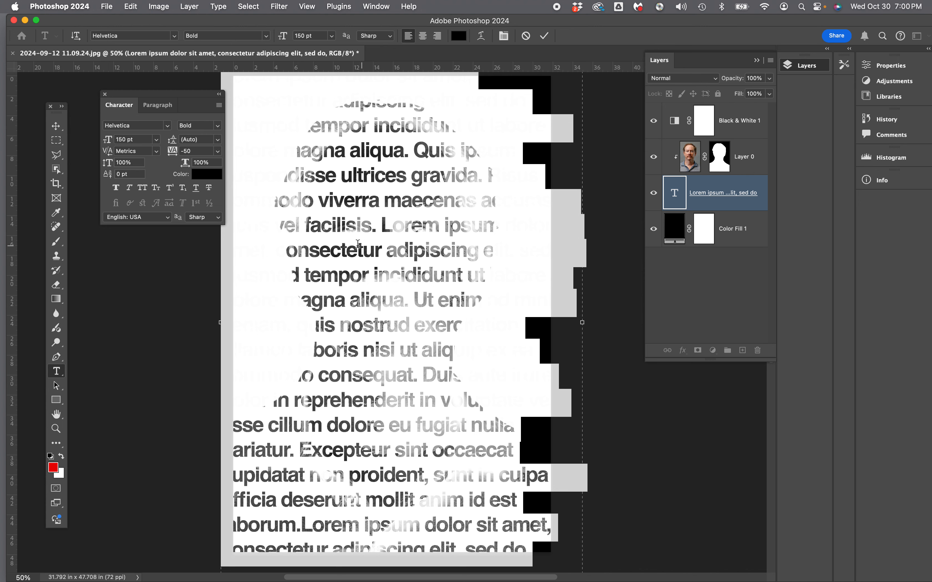
drag(179, 99, 169, 98)
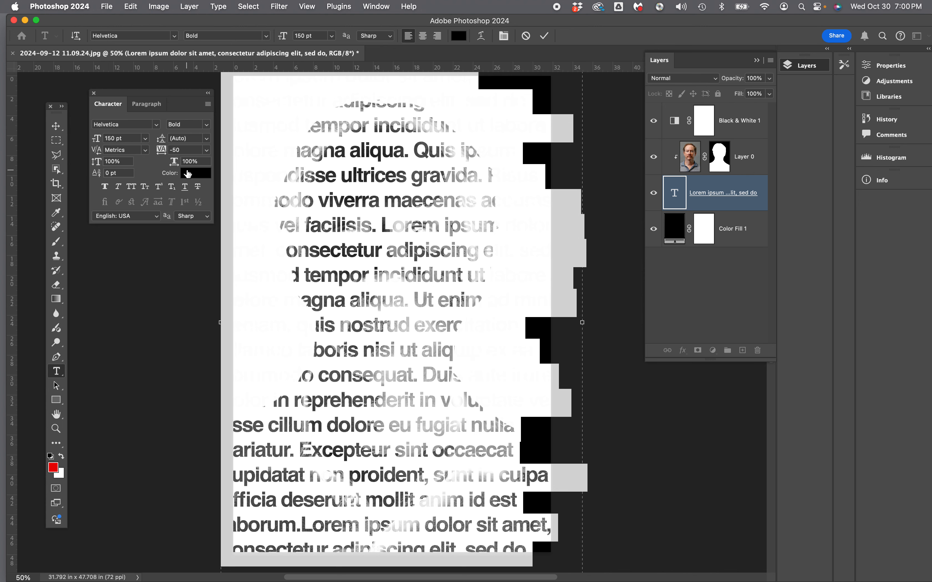
click(145, 138)
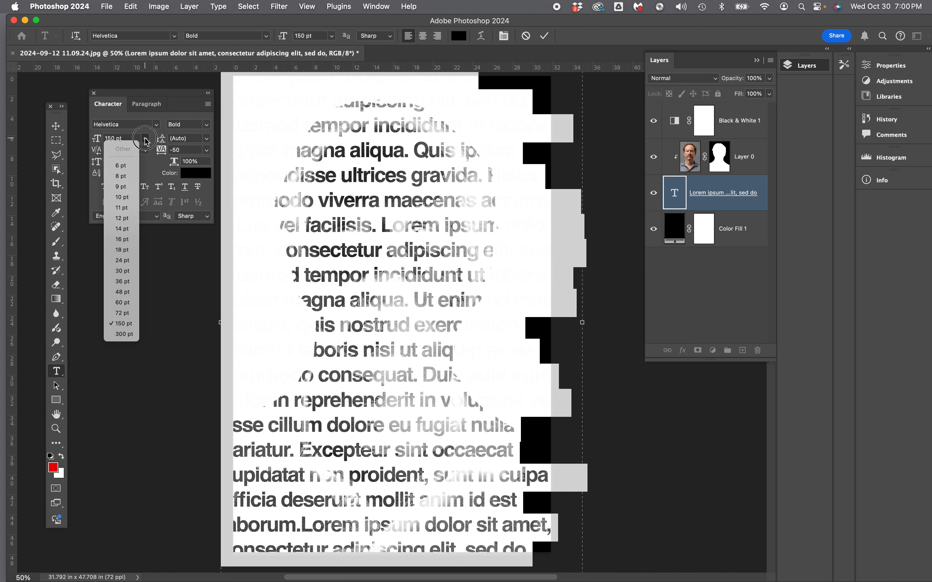
click(122, 305)
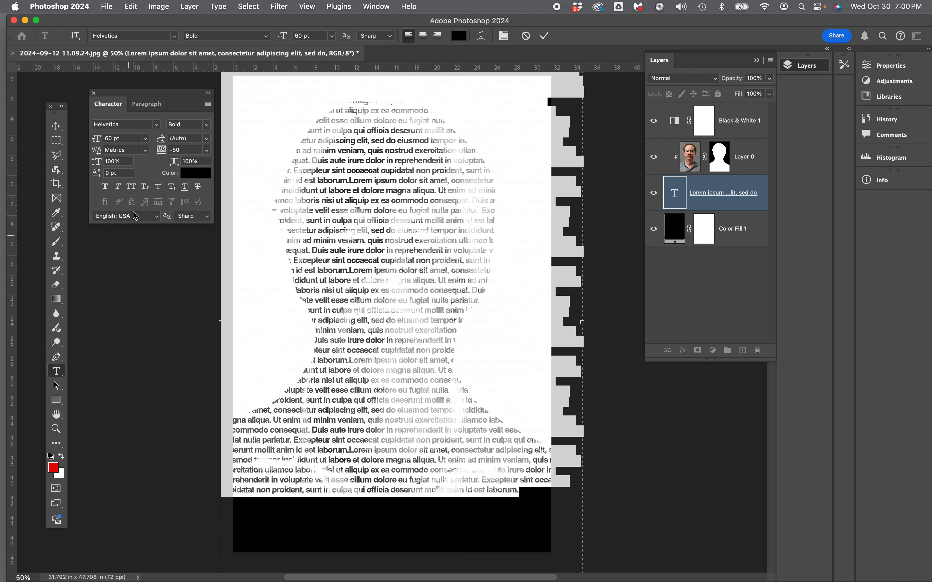
click(145, 138)
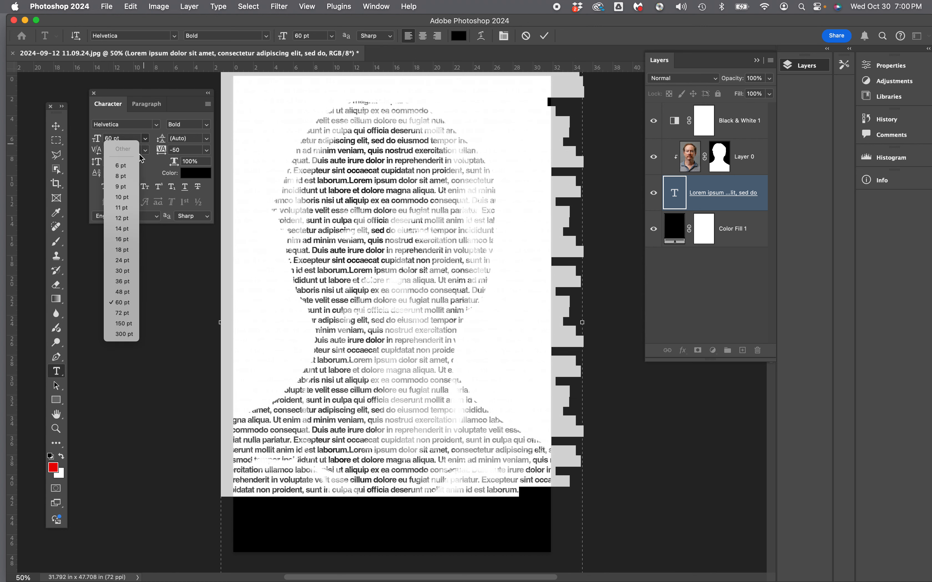
click(122, 293)
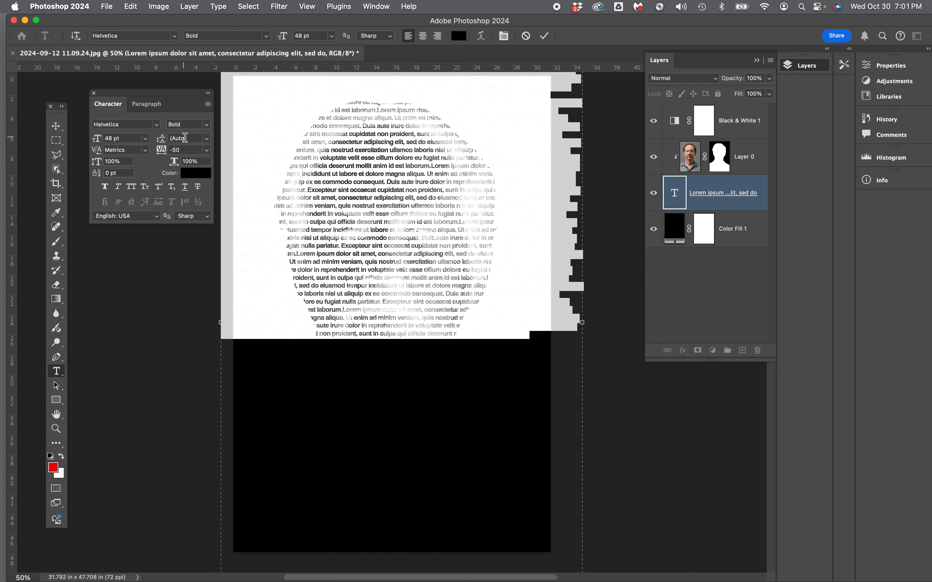
click(207, 139)
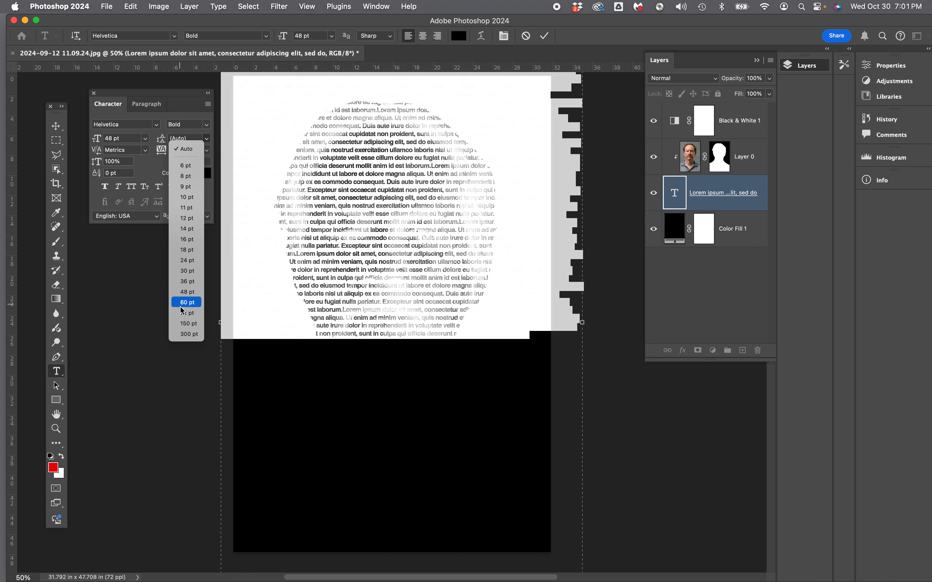
click(183, 282)
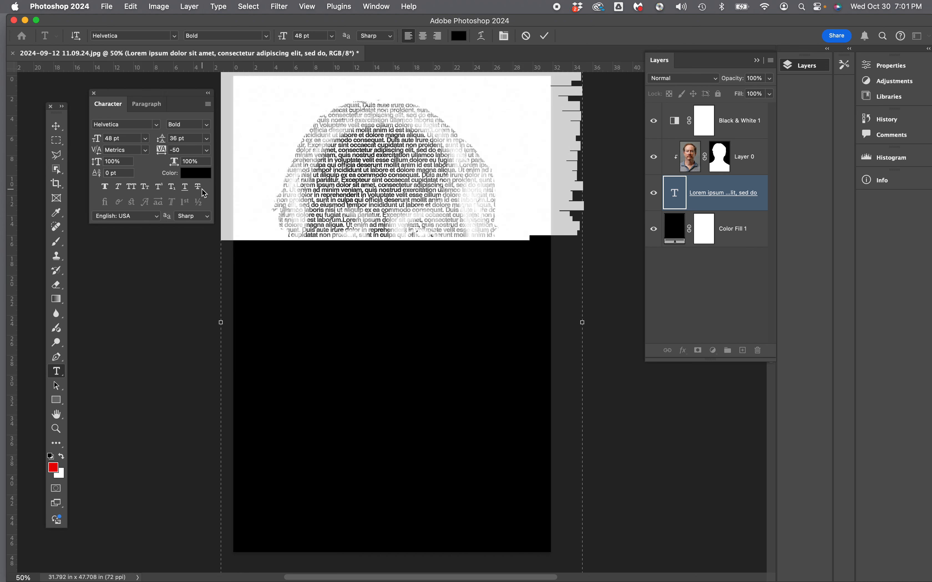
Paste the lorem ipsum passage repeatedly at the end of the text until it fills the canvas down to its lower edge.
click(486, 237)
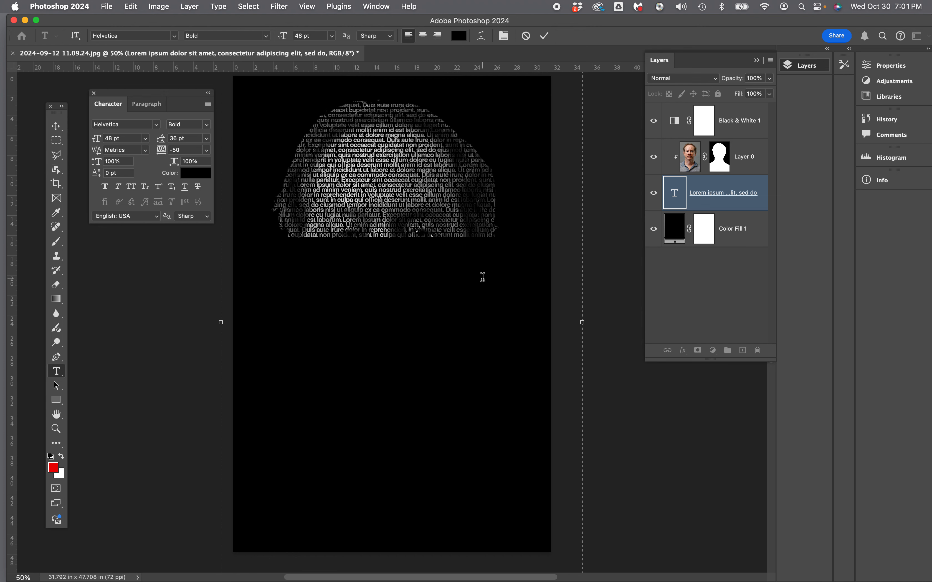
key(Right)
key(Right)
key(super+v)
key(super+v)
key(super+v)
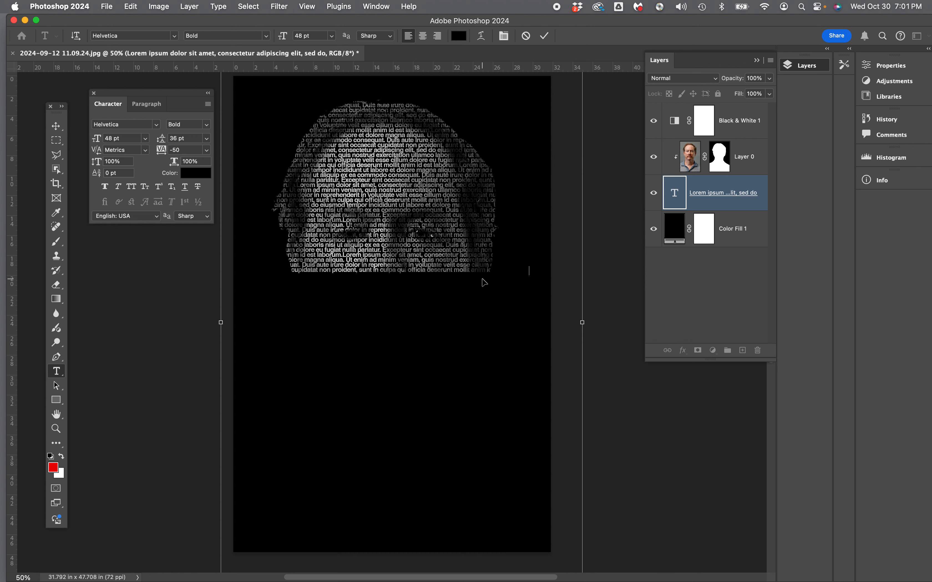
key(super+v)
key(super+v)
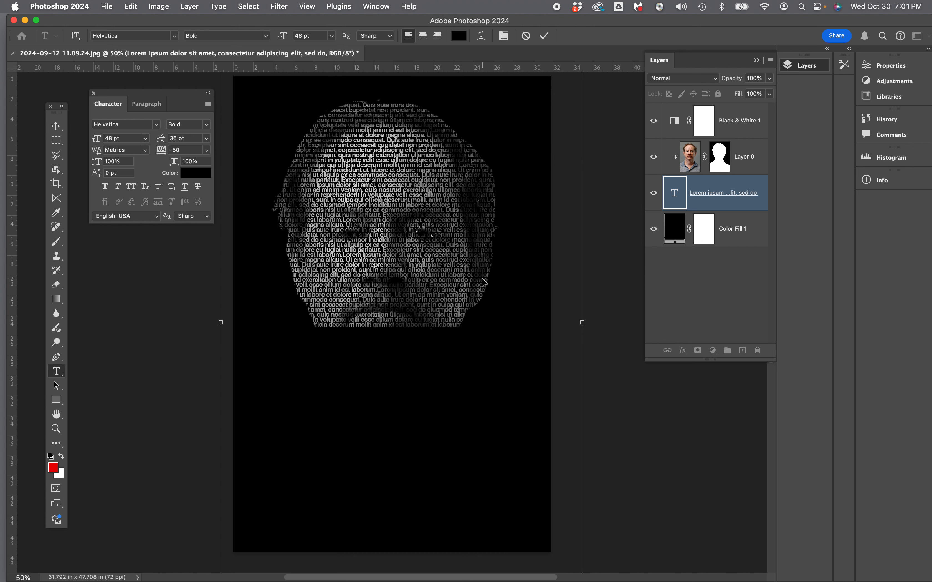
key(super+v)
key(super+v)
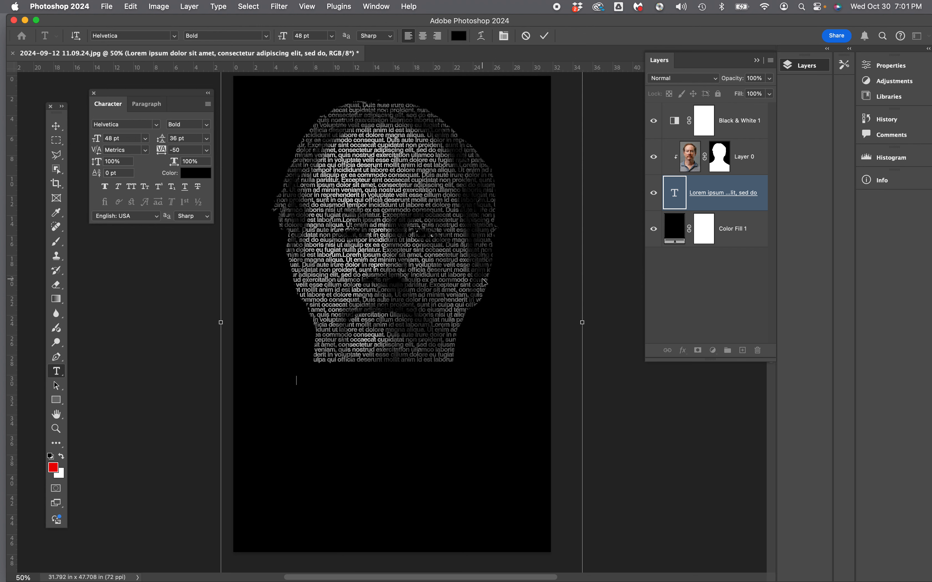
key(super+v)
key(super+v)
key(super+v)
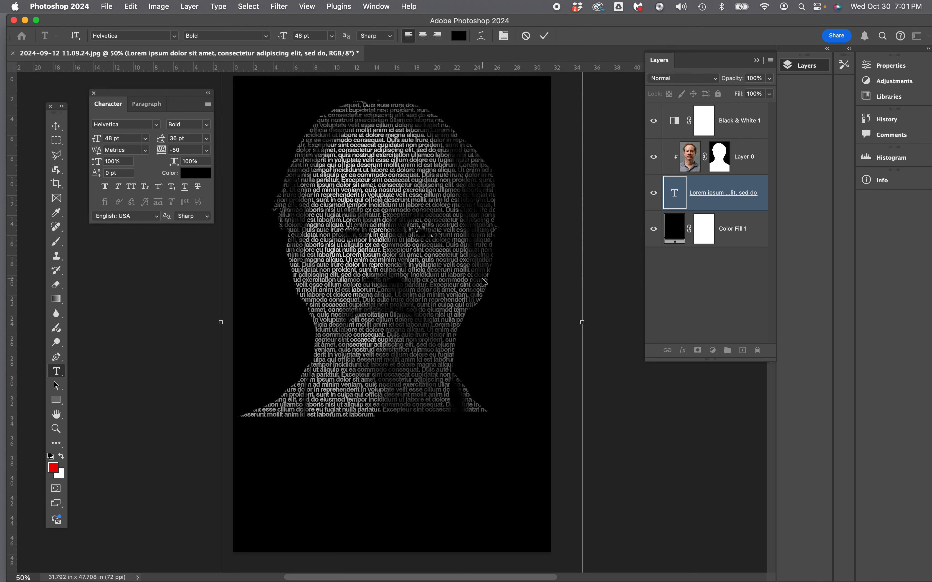
text(Lorem ipsum dolor sit amet, consectetur adipiscing elit, sed do eiusmod tempor incididunt ut labore et dolore magna aliqua. Ut enim ad minim veniam, quis nostrud exercitation ullamco laboris nisi ut aliquip ex ea commodo consequat. Duis aute irure dolor in reprehenderit in voluptate velit esse cillum dolore eu fugiat nulla pariatur. Excepteur sint occaecat cupidatat non proident, sunt in culpa qui officia deserunt mollit anim id est laborum.)
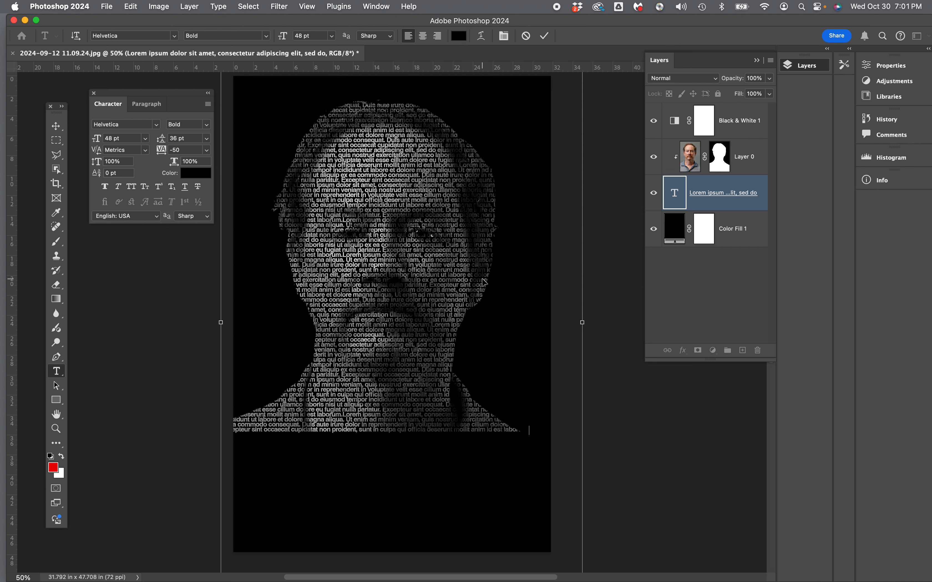
text(Lorem ipsum dolor sit amet, consectetur adipiscing elit, sed do eiusmod tempor incididunt ut labore et dolore magna aliqua. Ut enim ad minim veniam, quis nostrud exercitation ullamco laboris nisi ut aliquip ex ea commodo consequat. Duis aute irure dolor in reprehenderit in voluptate velit esse cillum dolore eu fugiat nulla pariatur. Excepteur sint occaecat cupidatat non proident, sunt in culpa qui officia deserunt mollit anim id est laborum.)
text(Lorem ipsum dolor sit amet, consectetur adipiscing elit, sed do eiusmod tempor incididunt ut labore et dolore magna aliqua. Ut enim ad minim veniam, quis nostrud exercitation ullamco laboris nisi ut aliquip ex ea commodo consequat. Duis aute irure dolor in reprehenderit in voluptate velit esse cillum dolore eu fugiat nulla pariatur. Excepteur sint occaecat cupidatat non proident, sunt in culpa qui officia deserunt mollit anim id est laborum.)
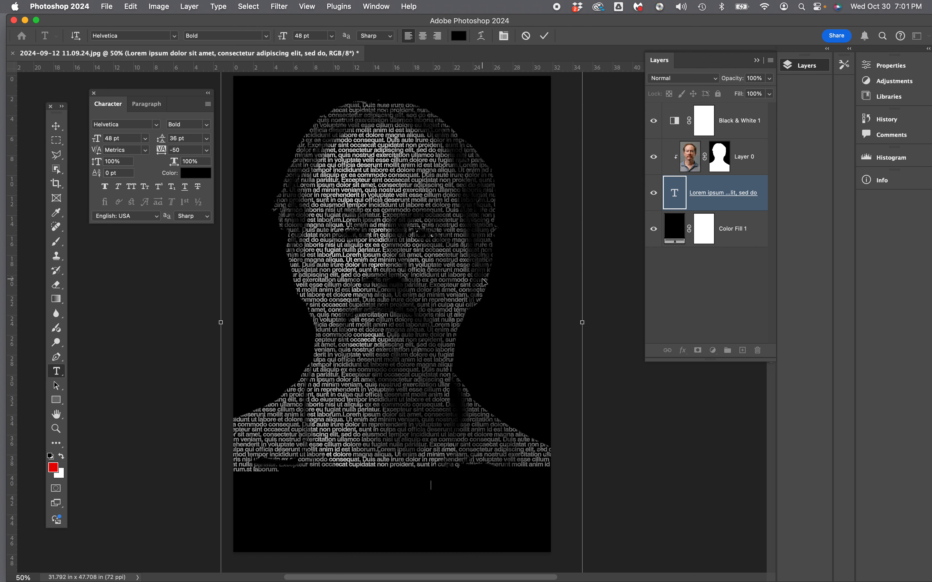
text(Lorem ipsum dolor sit amet, consectetur adipiscing elit, sed do eiusmod tempor incididunt ut labore et dolore magna aliqua. Ut enim ad minim veniam, quis nostrud exercitation ullamco laboris nisi ut aliquip ex ea commodo consequat. Duis aute irure dolor in reprehenderit in voluptate velit esse cillum dolore eu fugiat nulla pariatur. Excepteur sint occaecat cupidatat non proident, sunt in culpa qui officia deserunt mollit anim id est laborum.)
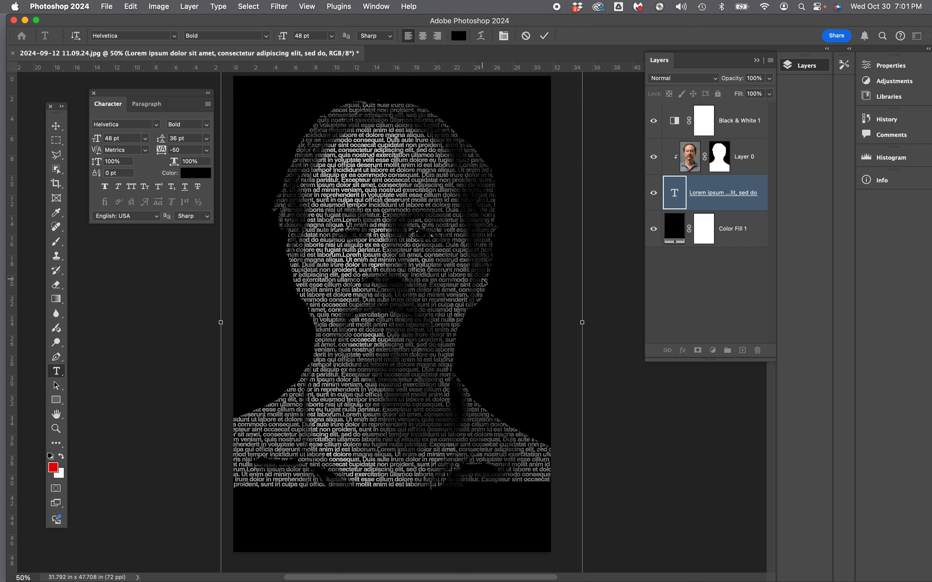
text(Lorem ipsum dolor sit amet, consectetur adipiscing elit, sed do eiusmod tempor incididunt ut labore et dolore magna aliqua. Ut enim ad minim veniam, quis nostrud exercitation ullamco laboris nisi ut aliquip ex ea commodo consequat. Duis aute irure dolor in reprehenderit in voluptate velit esse cillum dolore eu fugiat nulla pariatur. Excepteur sint occaecat cupidatat non proident, sunt in culpa qui officia deserunt mollit anim id est laborum.)
text(Lorem ipsum dolor sit amet, consectetur adipiscing elit, sed do eiusmod tempor incididunt ut labore et dolore magna aliqua. Ut enim ad minim veniam, quis nostrud exercitation ullamco laboris nisi ut aliquip ex ea commodo consequat. Duis aute irure dolor in reprehenderit in voluptate velit esse cillum dolore eu fugiat nulla pariatur. Excepteur sint occaecat cupidatat non proident, sunt in culpa qui officia deserunt mollit anim id est laborum.)
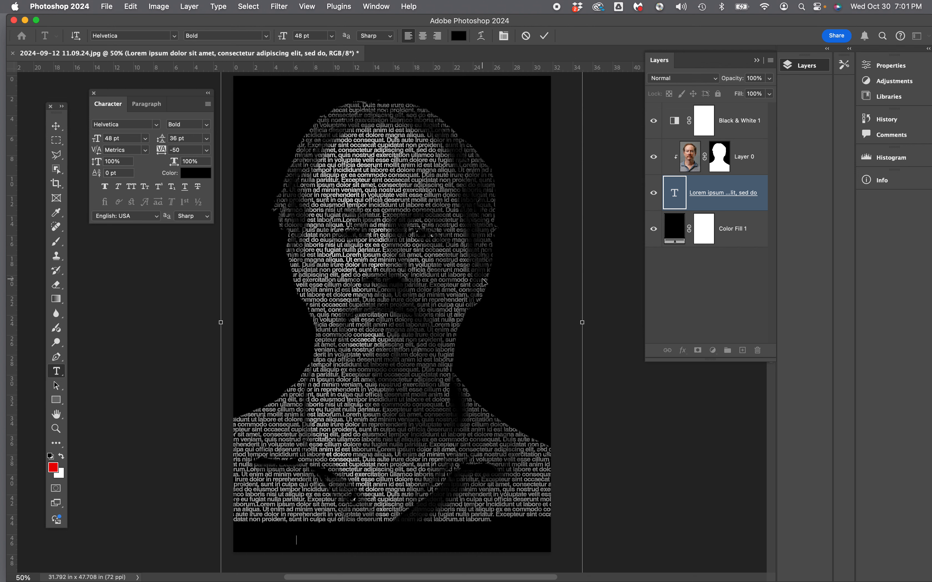
key(super+v)
key(super+v)
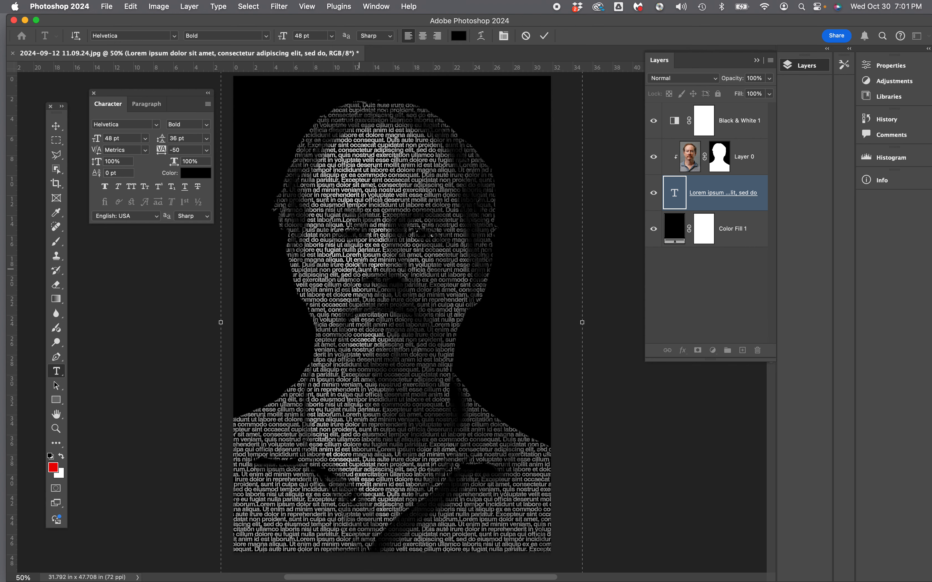
Set all the text to 36 pt with 24 pt leading and commit the text edit.
key(super+a)
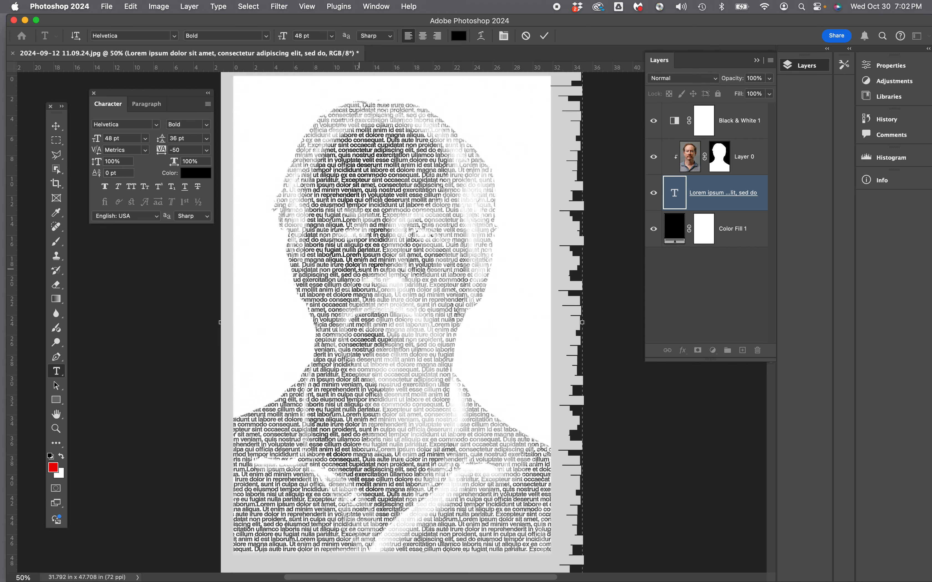
click(208, 140)
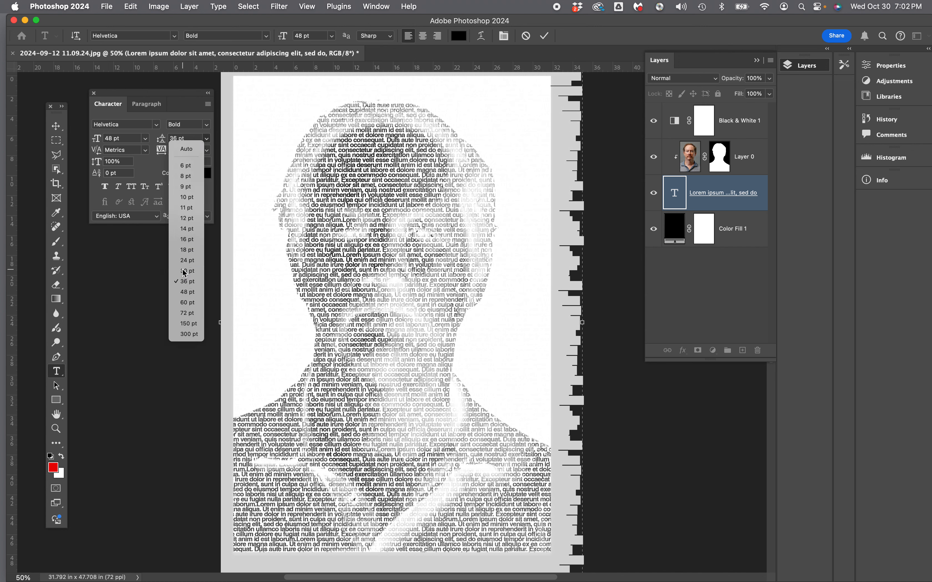
click(185, 271)
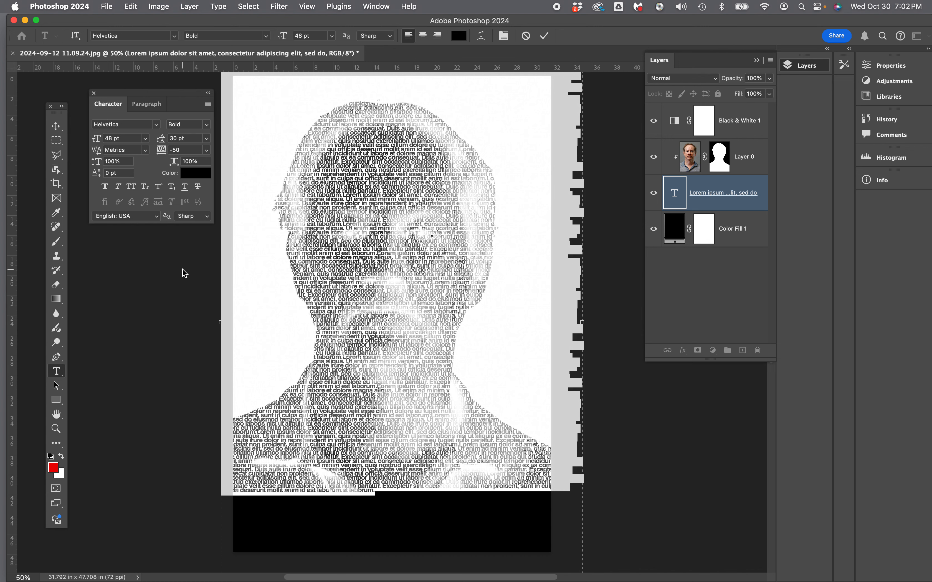
click(145, 139)
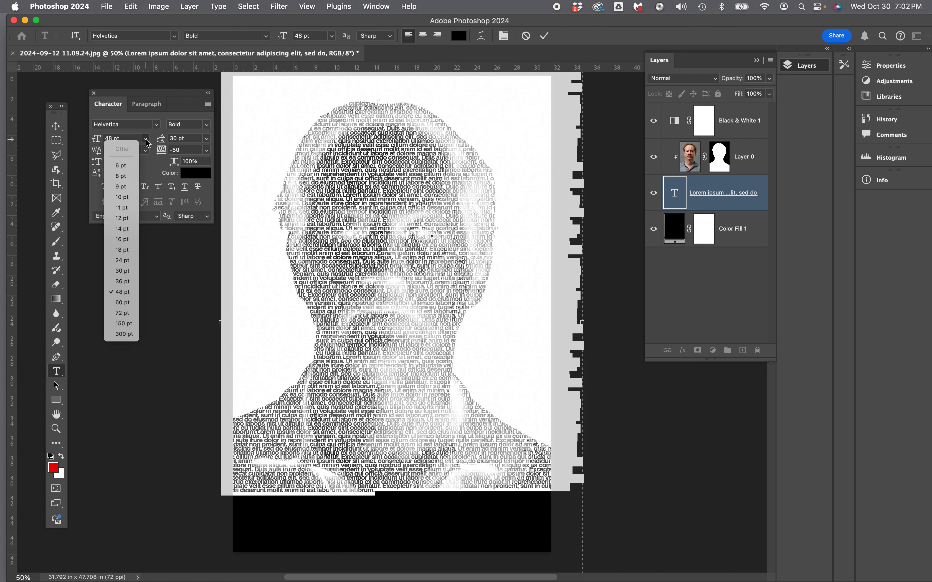
click(120, 282)
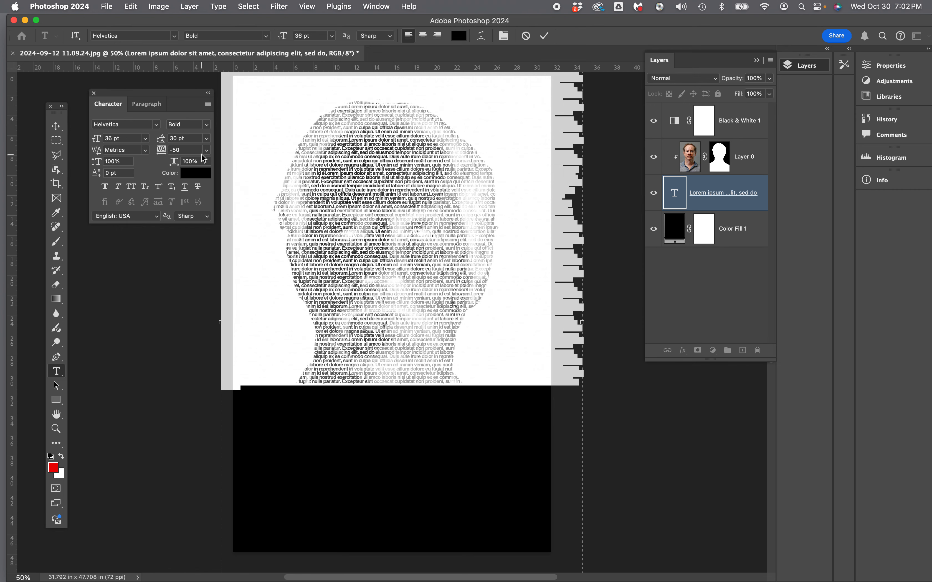
click(207, 139)
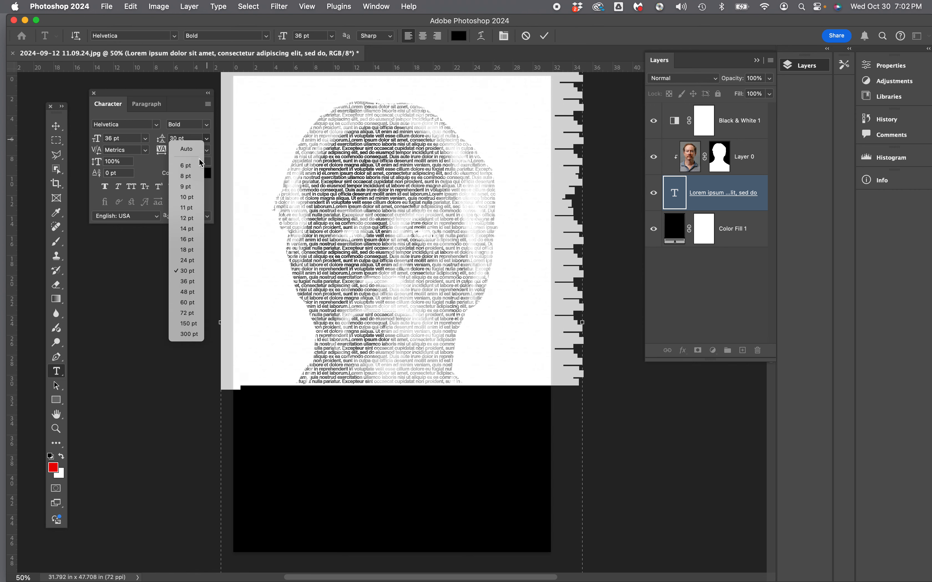
click(184, 261)
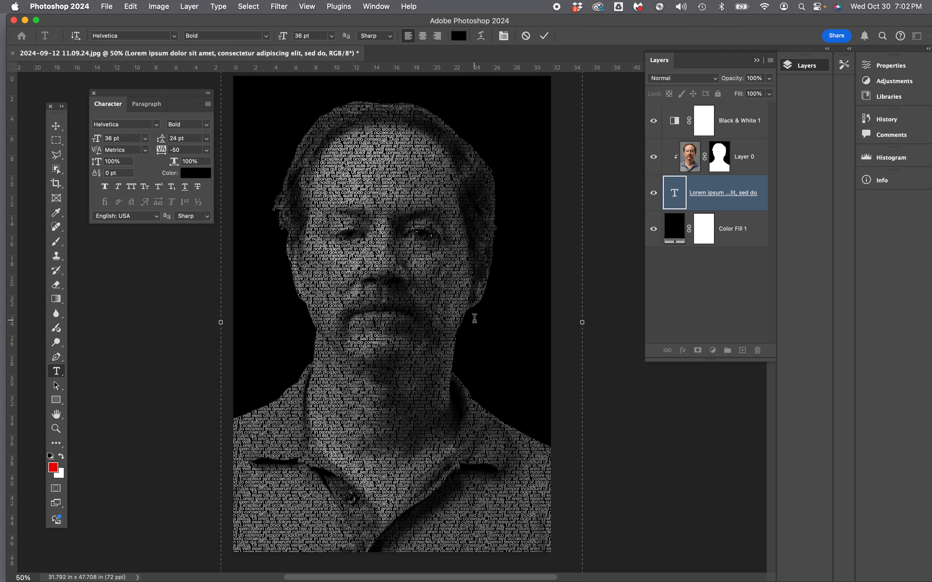
click(616, 393)
scroll(368, 350, up, 1)
scroll(368, 350, down, 1)
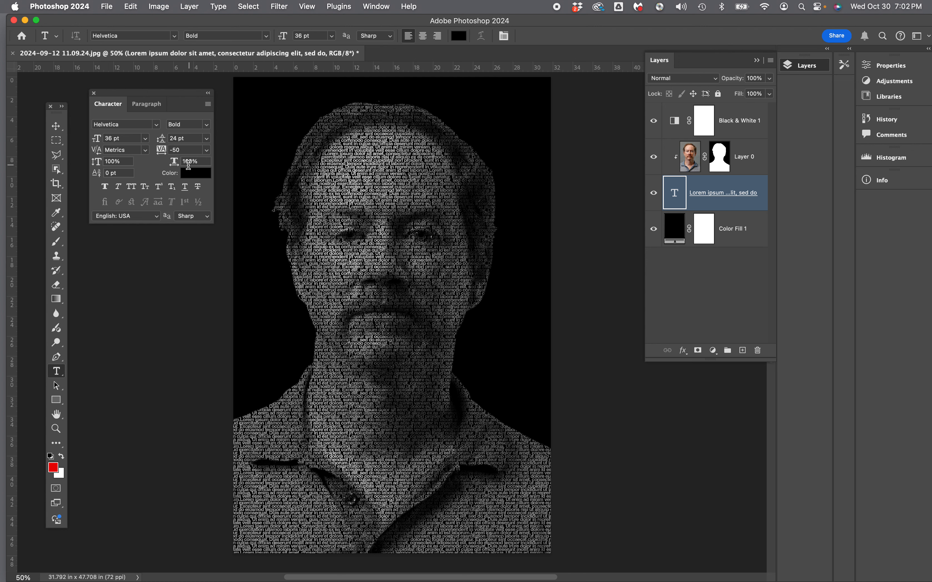
drag(164, 96, 164, 101)
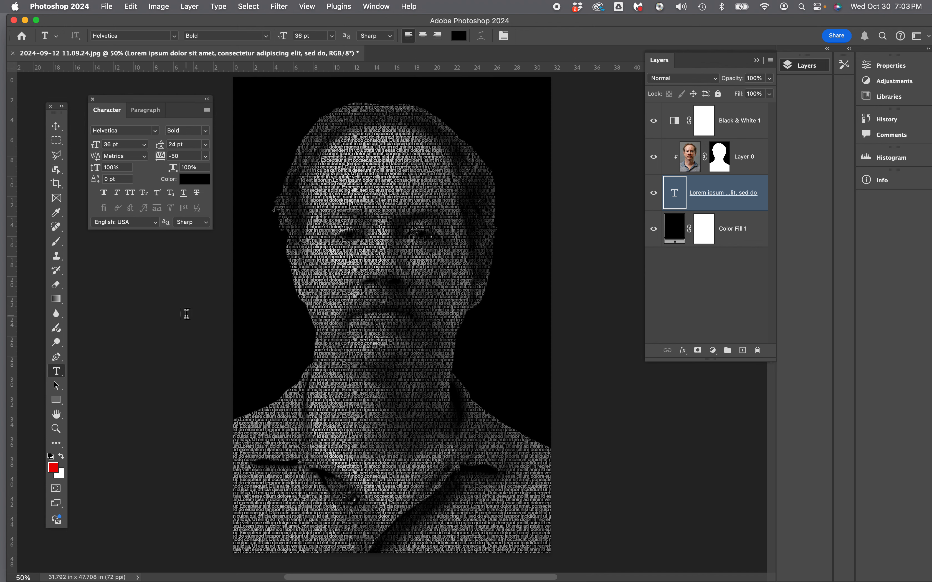
Duplicate Layer 0 and delete the layer mask from the copy.
click(736, 158)
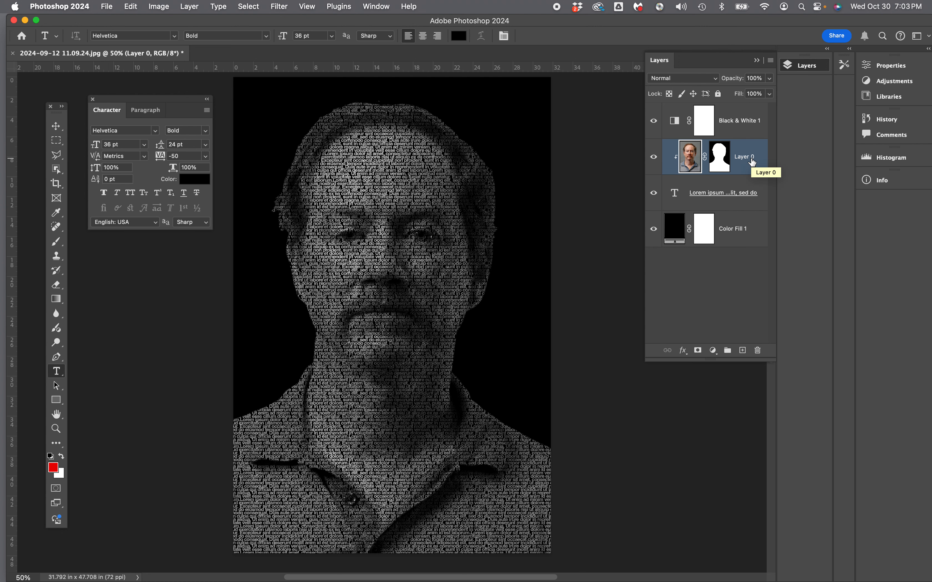
key(super+j)
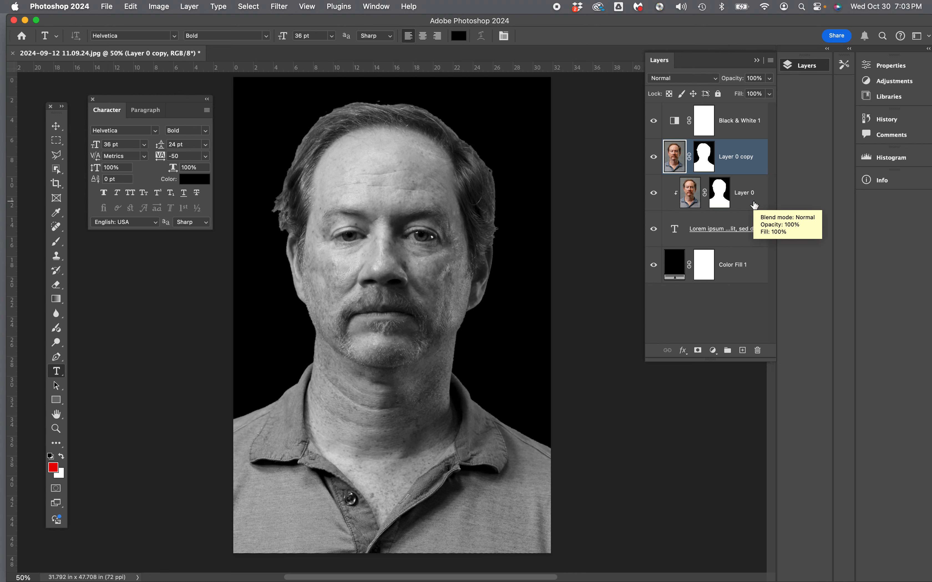
right_click(728, 158)
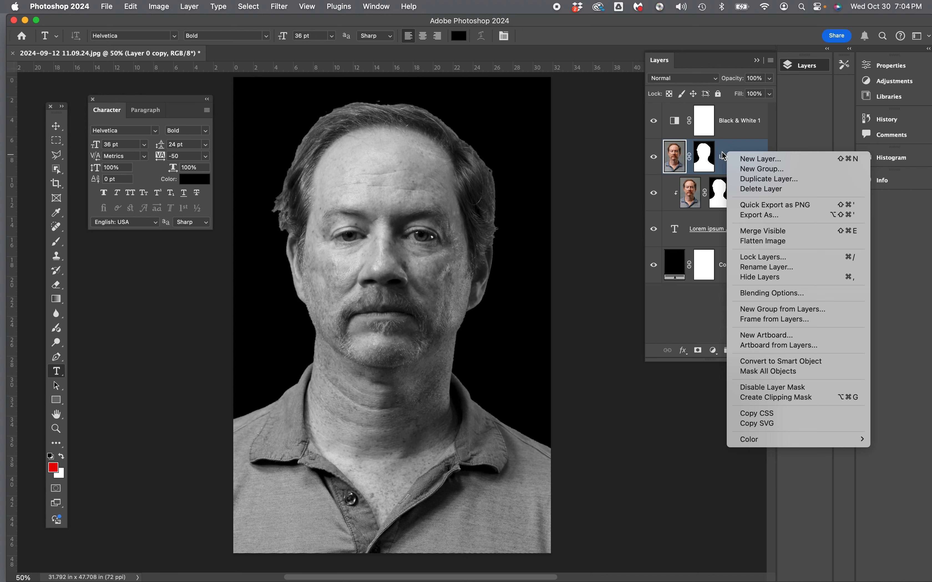
click(725, 153)
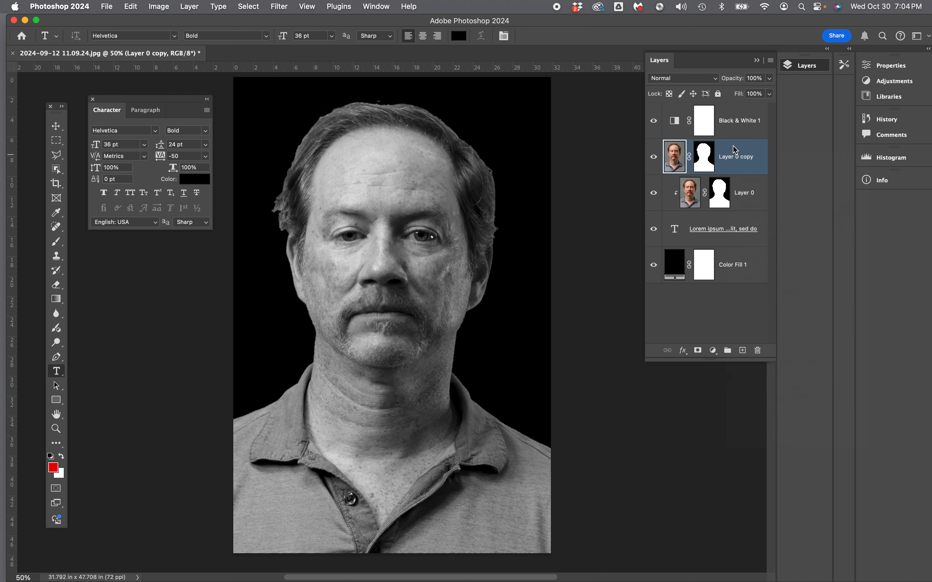
right_click(703, 163)
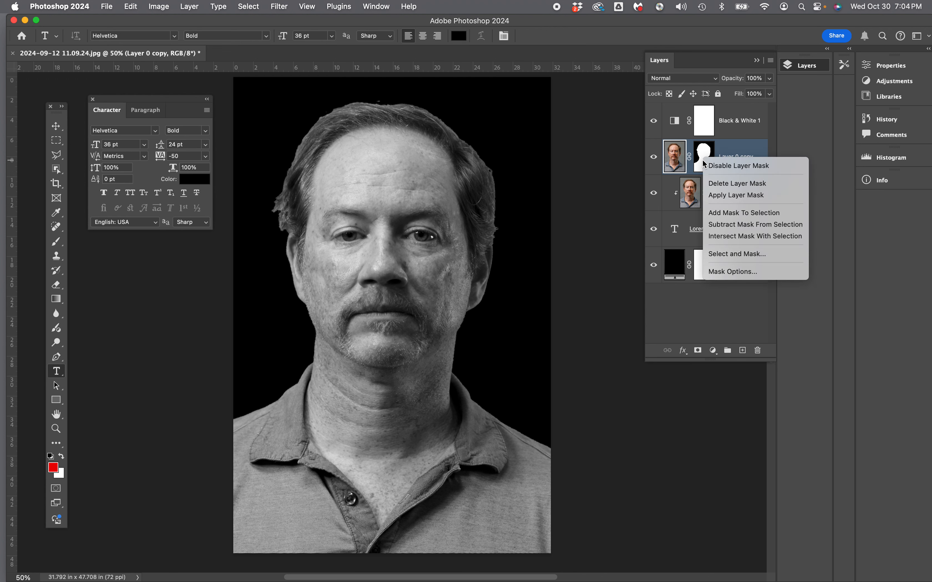
click(738, 153)
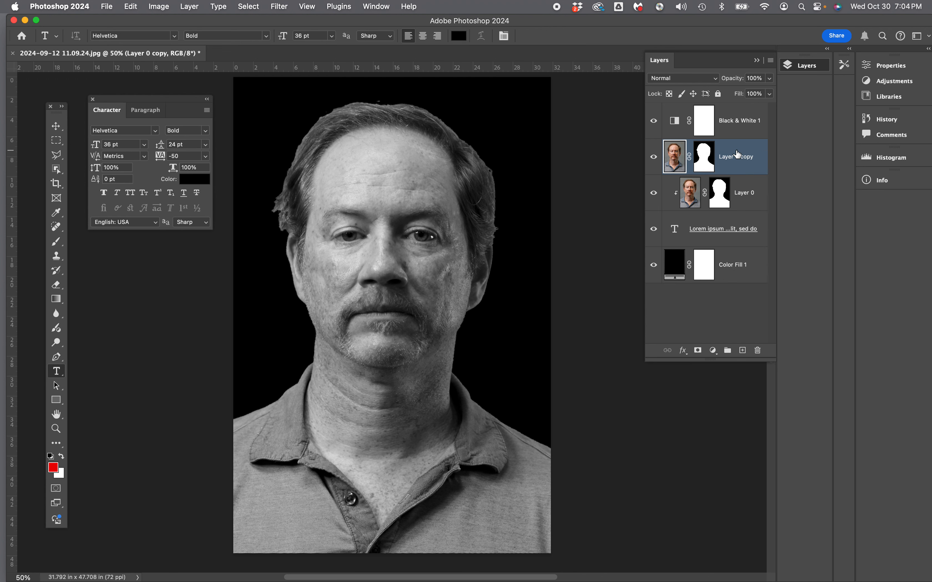
right_click(706, 155)
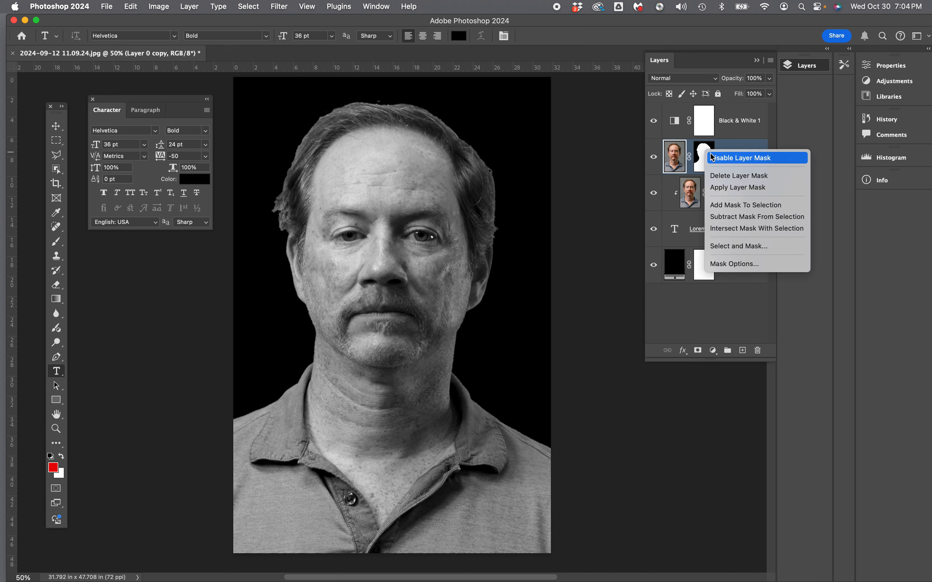
click(727, 178)
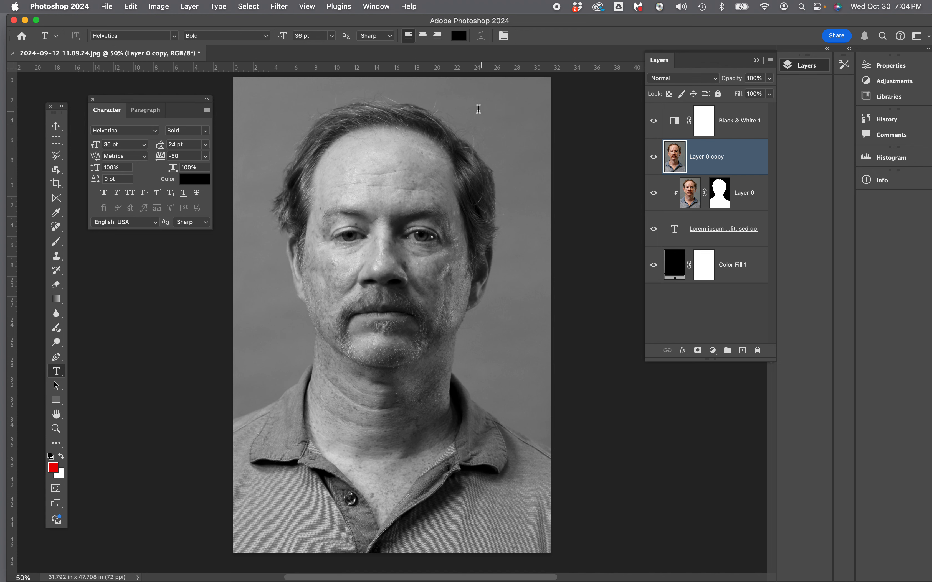
Apply a Gaussian Blur with a radius of 3 pixels to Layer 0 copy.
click(279, 7)
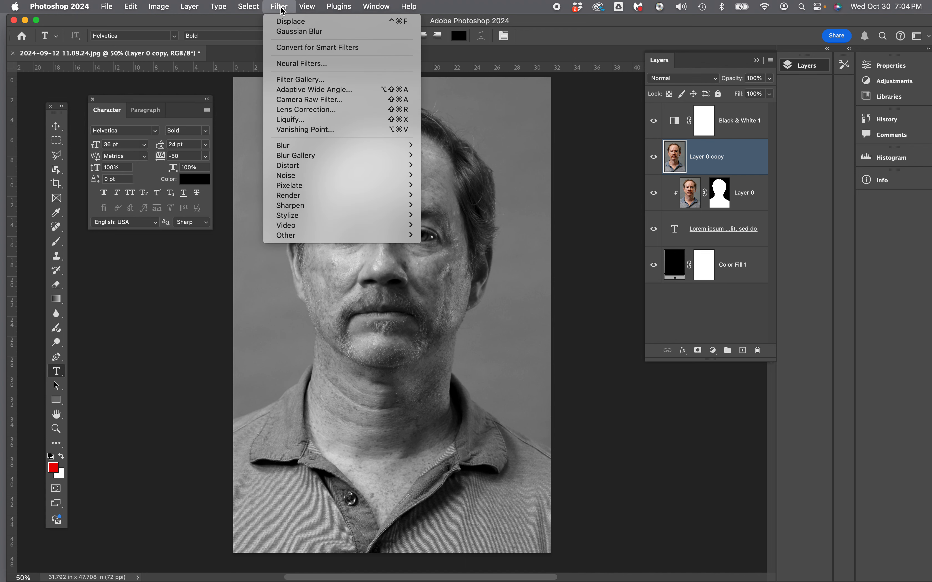
mouse_move(305, 149)
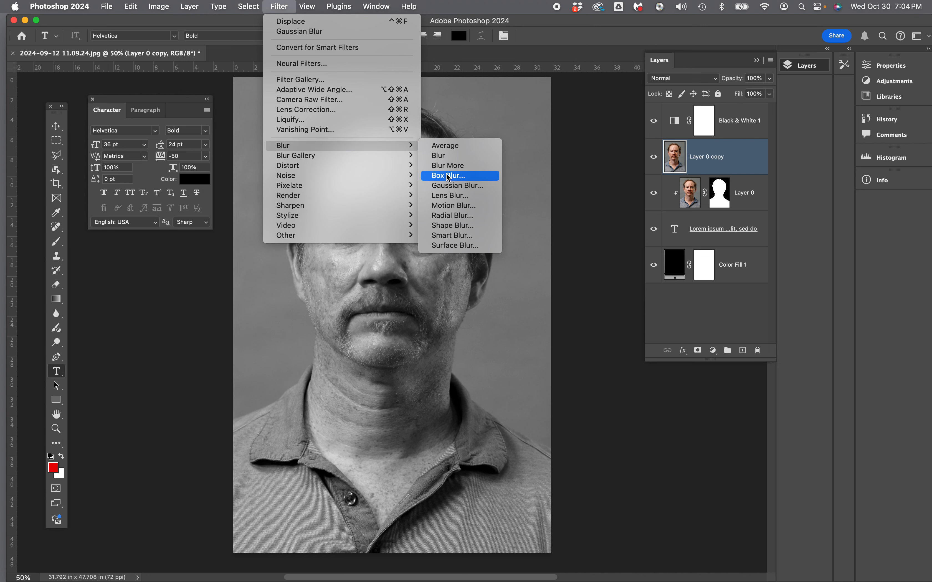
click(451, 187)
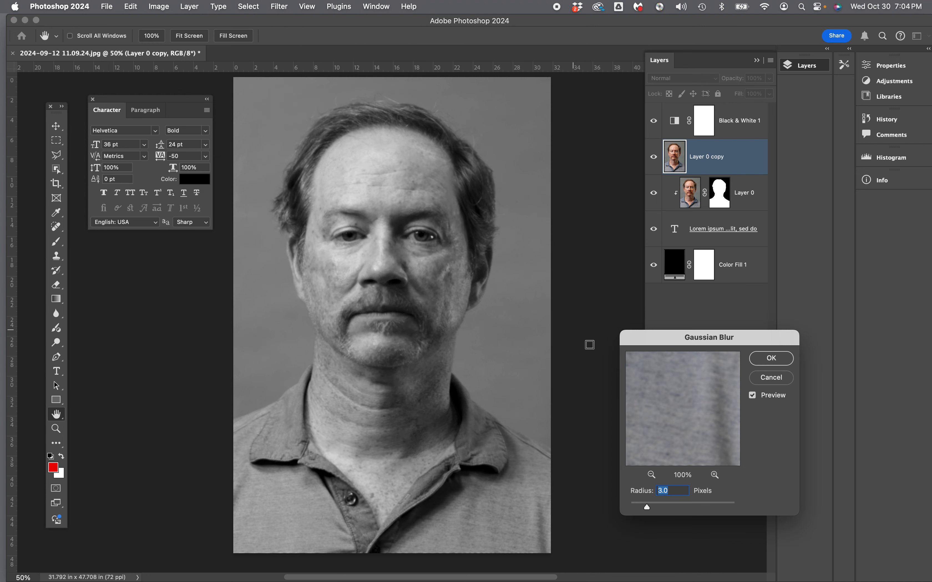
drag(647, 507, 606, 507)
click(630, 507)
drag(631, 509, 638, 509)
scroll(636, 508, up, 1)
scroll(637, 509, down, 2)
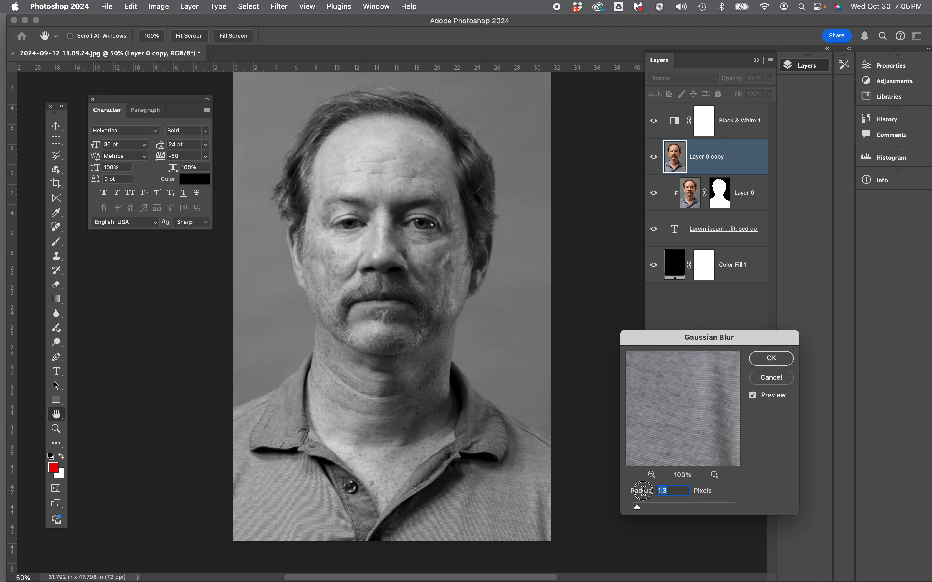
text(2)
drag(669, 492, 645, 492)
text(3)
click(771, 358)
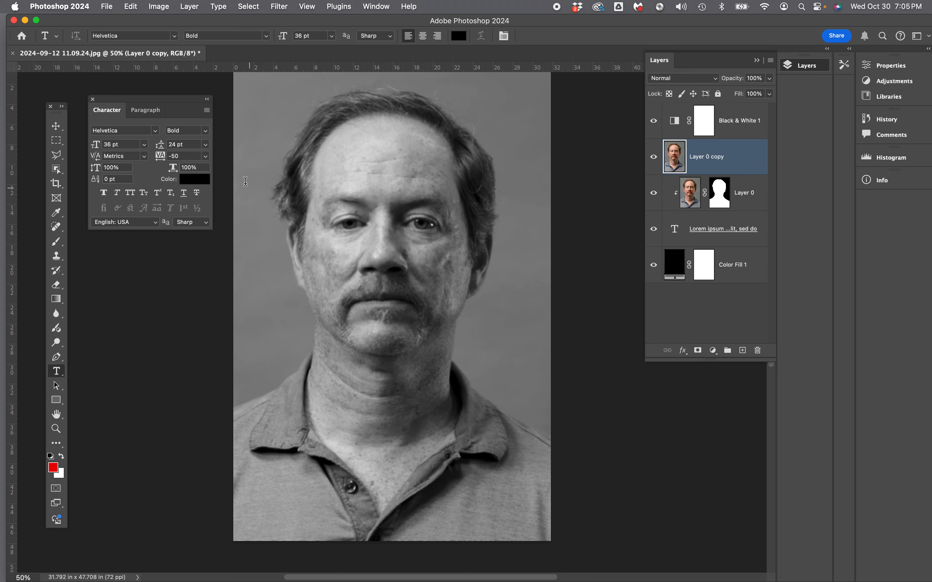
Save the document to the Desktop in Photoshop format as displacement.psd, with Maximize Compatibility enabled.
click(108, 7)
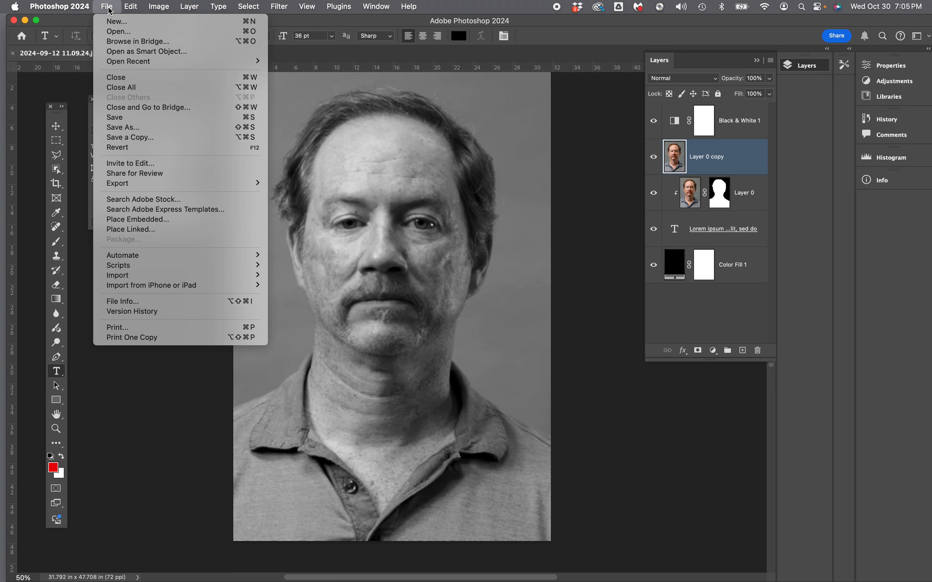
click(125, 128)
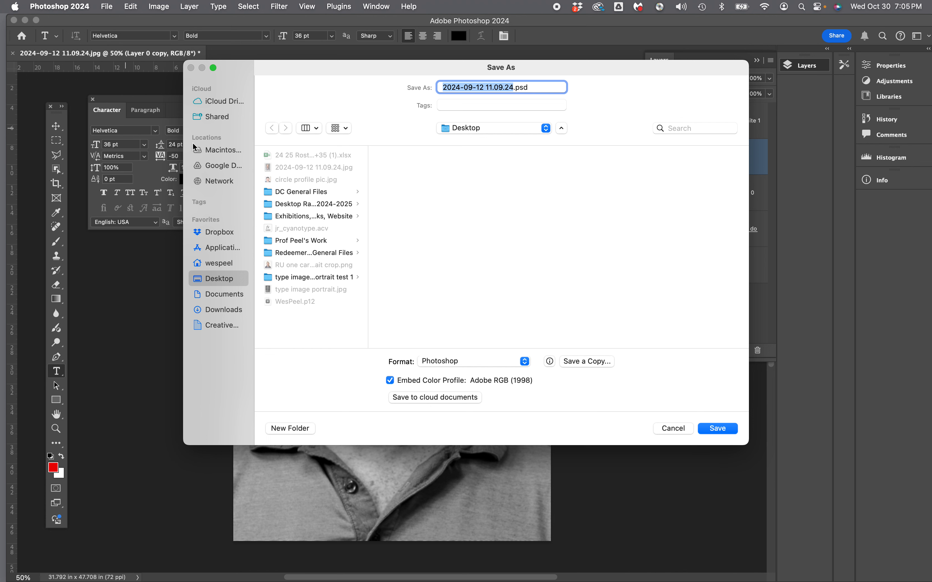
key(BackSpace)
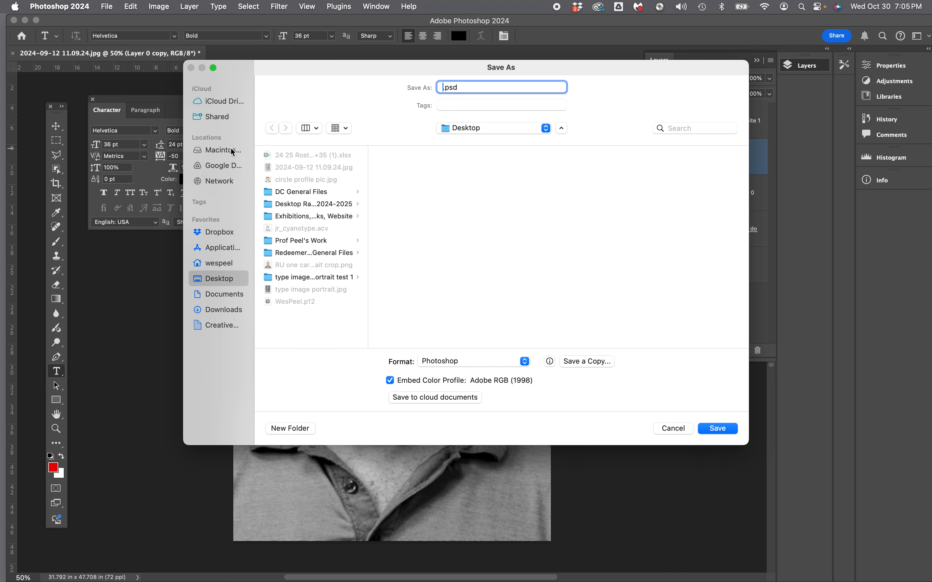
text(displacement)
click(718, 428)
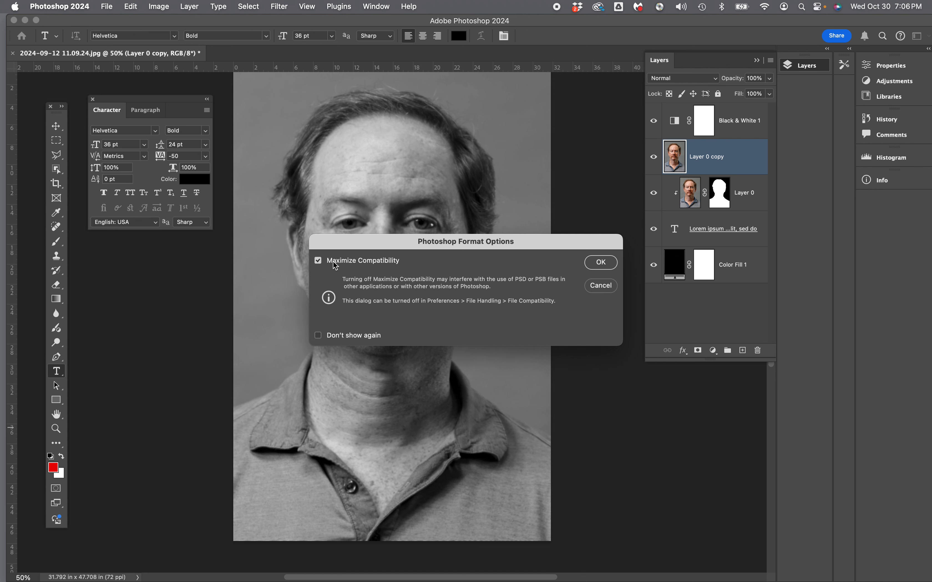
click(602, 263)
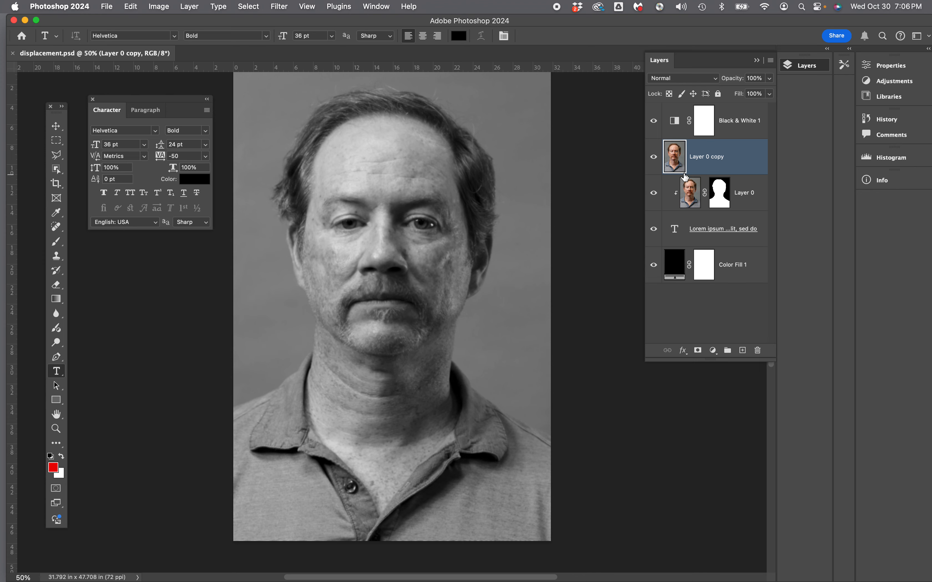
Delete the blurred Layer 0 copy from the document.
right_click(708, 155)
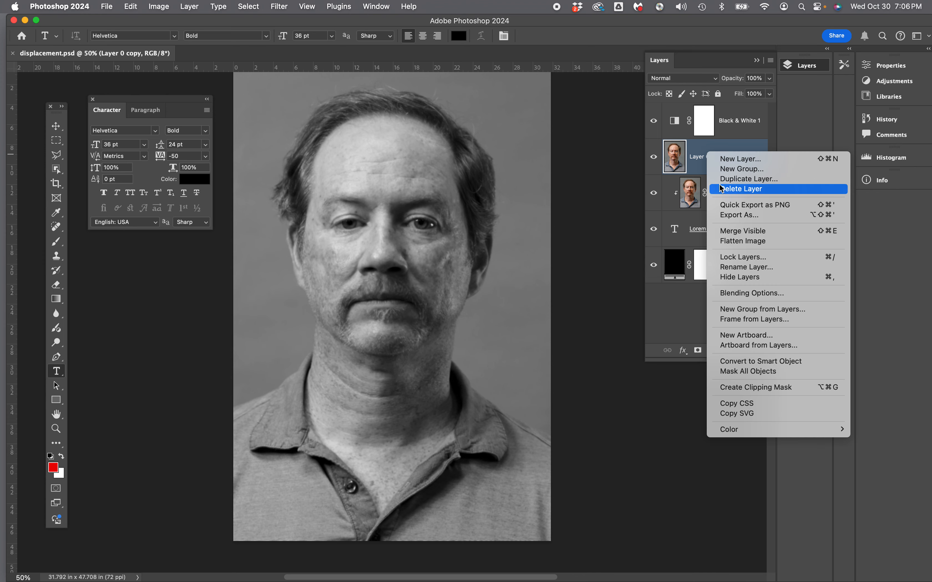
click(722, 189)
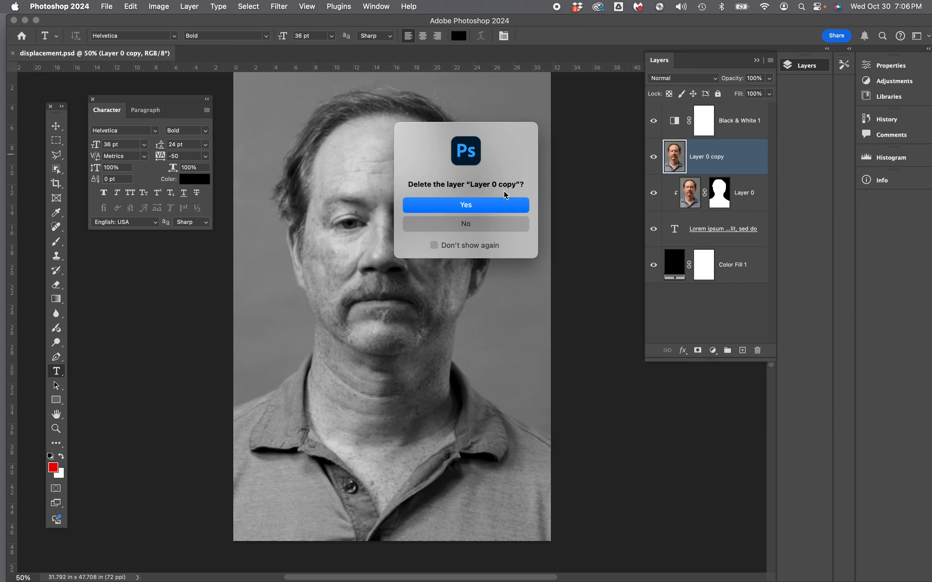
click(446, 204)
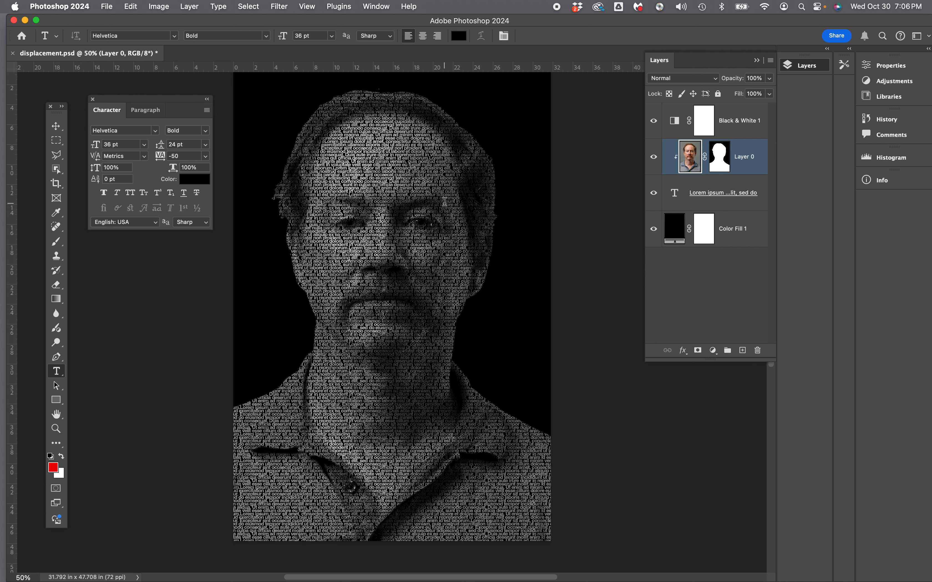
Convert the lorem ipsum layer to a smart object and displace it at horizontal and vertical scale 2, using displacement.psd as the map.
click(680, 194)
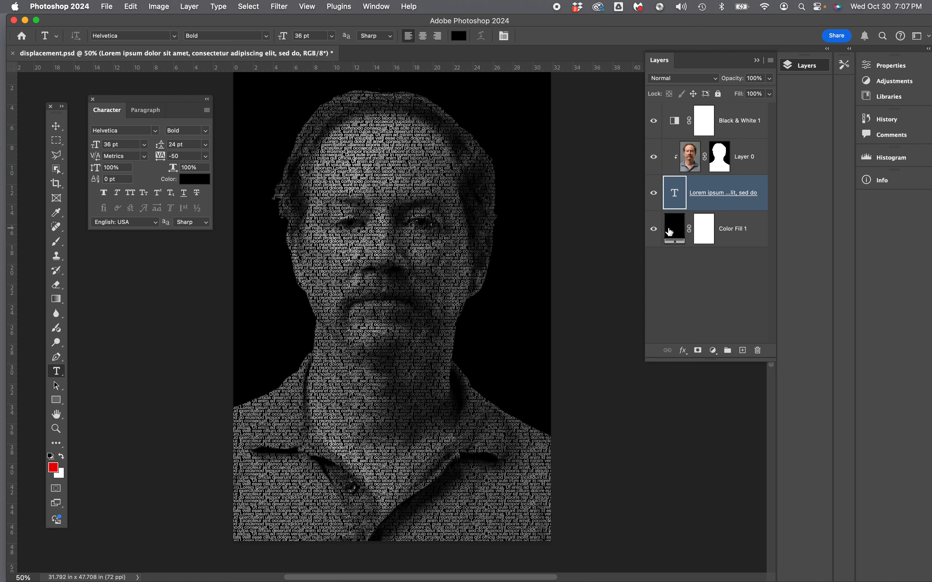
click(280, 7)
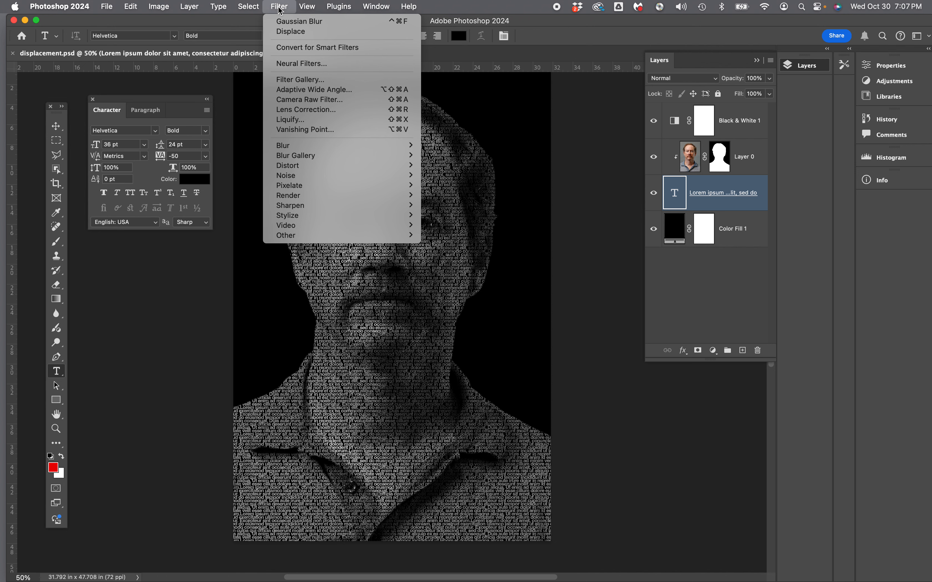
mouse_move(304, 169)
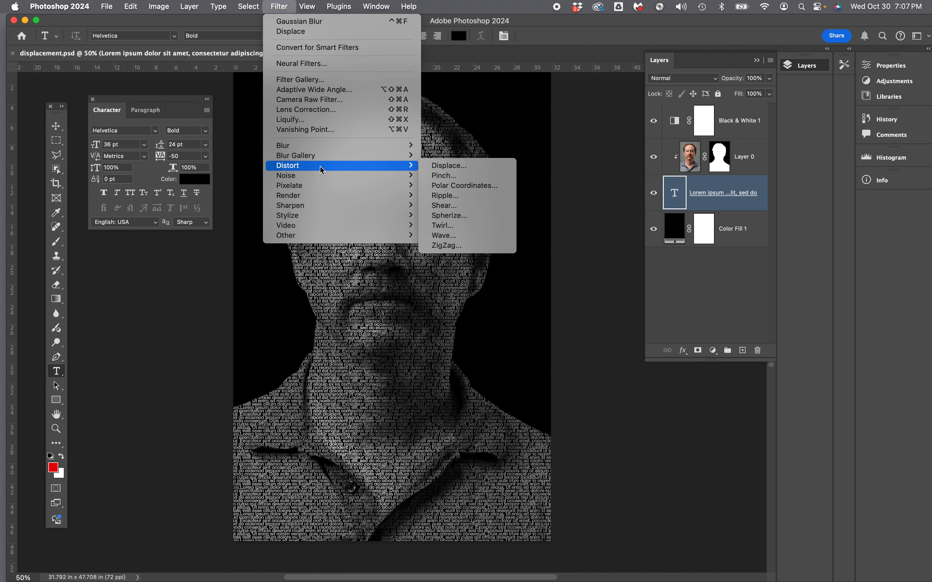
click(445, 169)
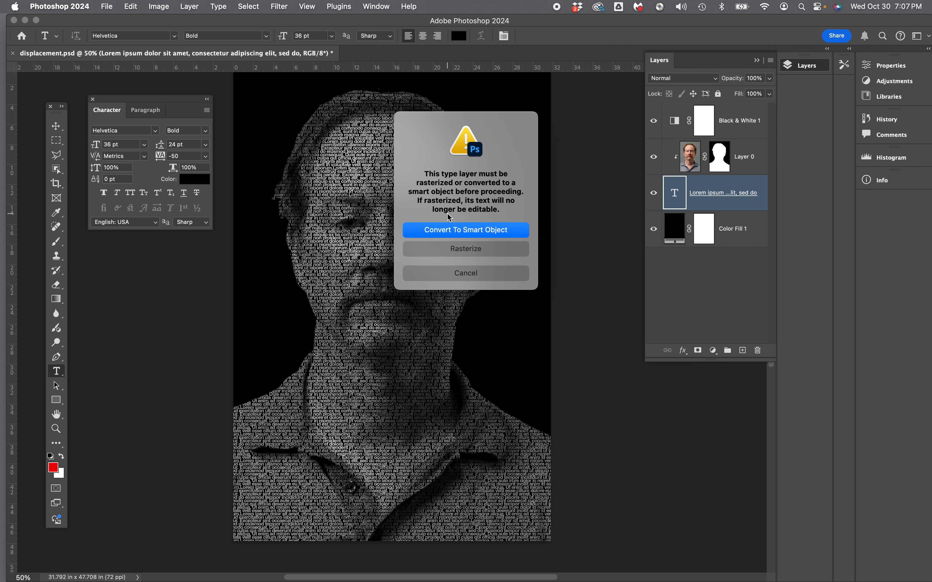
click(451, 232)
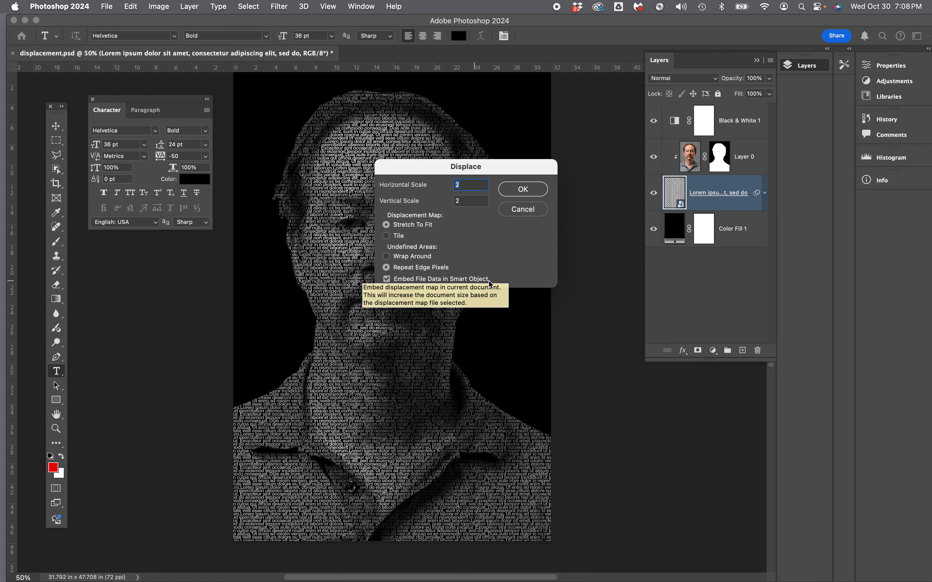
click(511, 190)
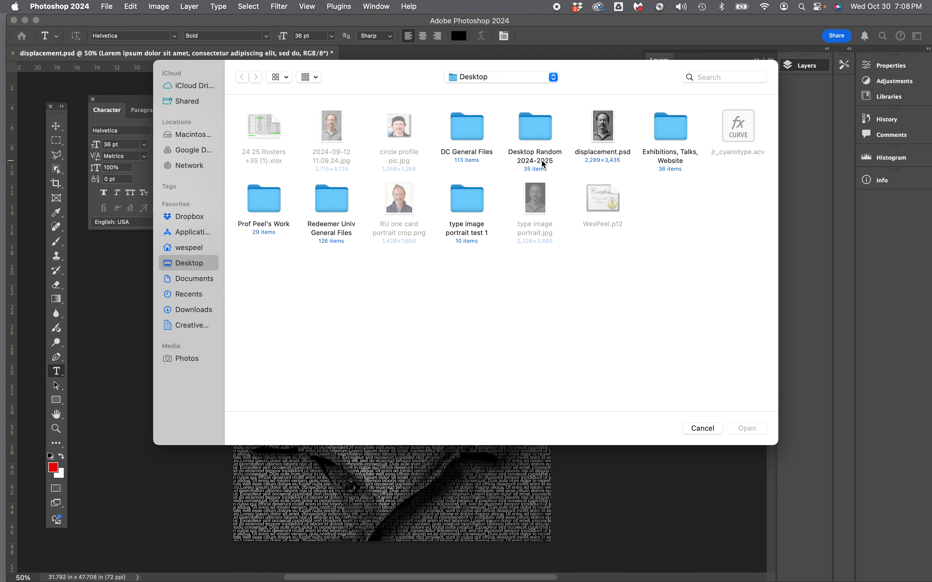
click(603, 133)
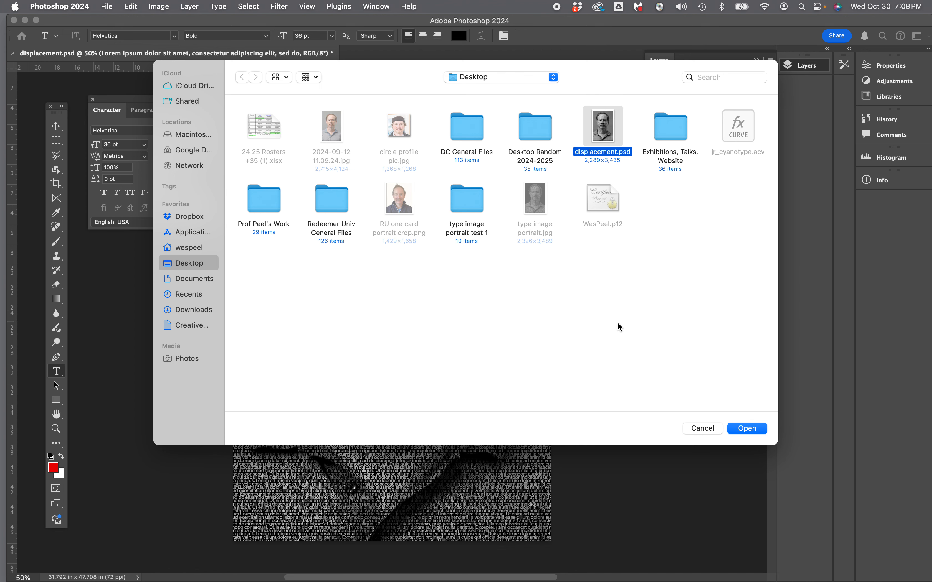
click(747, 430)
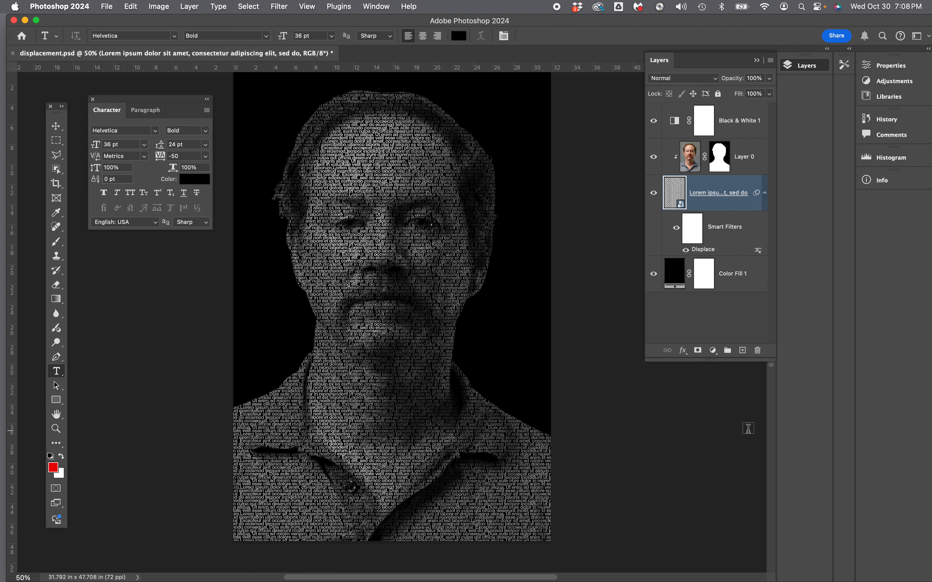
Add a Levels adjustment layer and move it above Black & White 1, at the top of the layer stack.
scroll(605, 260, right, 2)
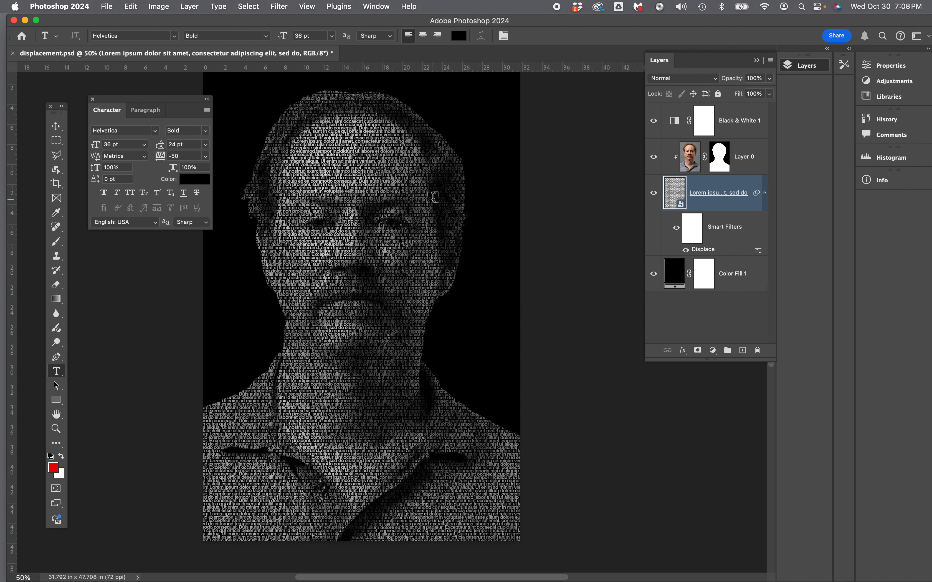
scroll(432, 197, left, 3)
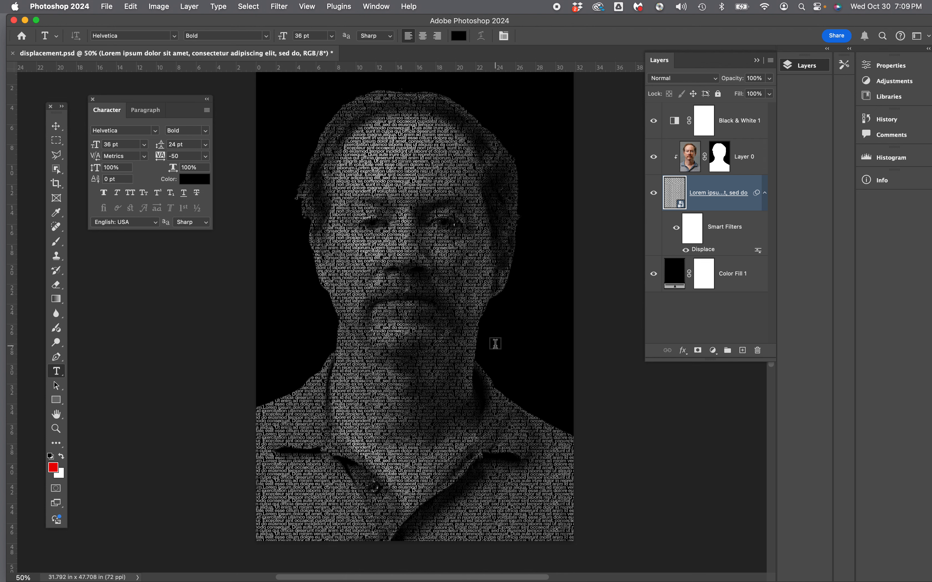
scroll(496, 344, right, 2)
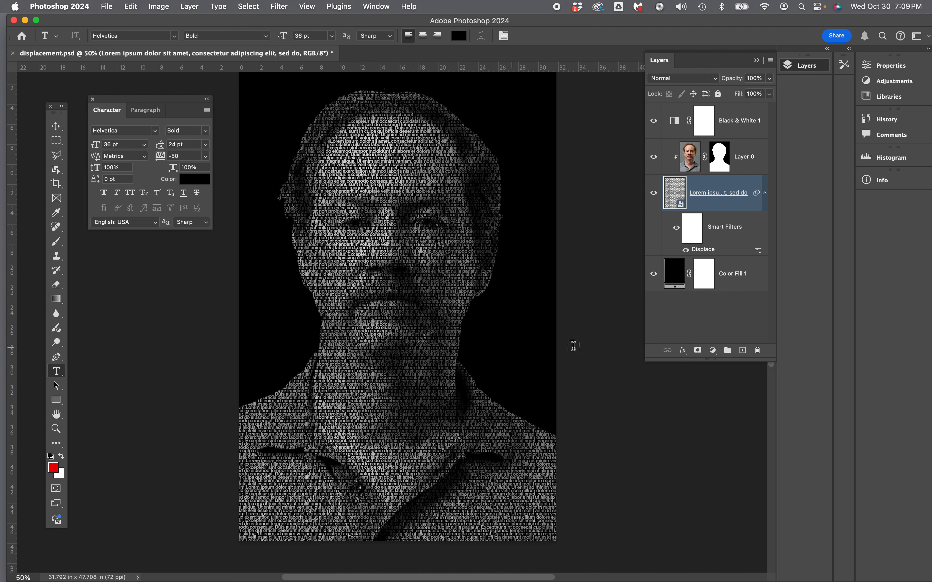
click(713, 350)
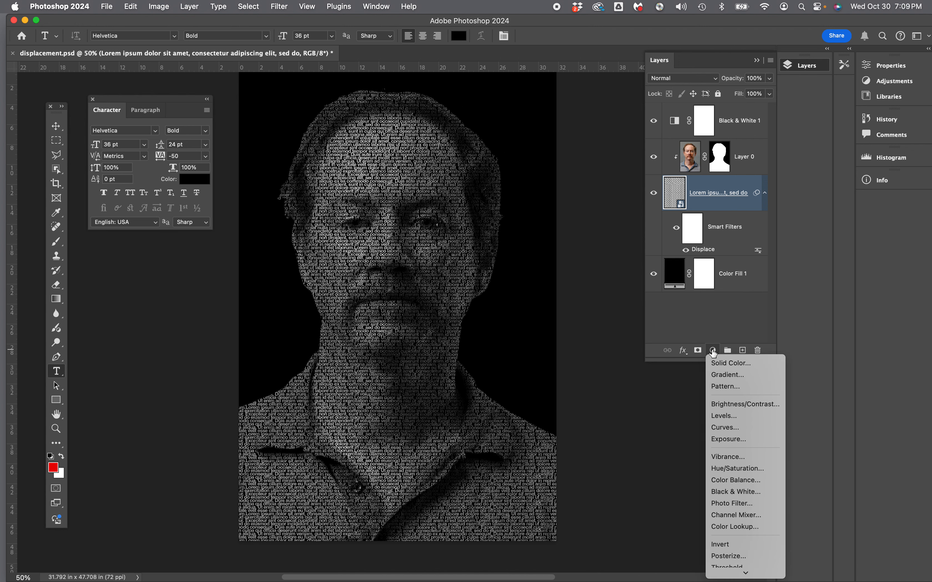
click(723, 416)
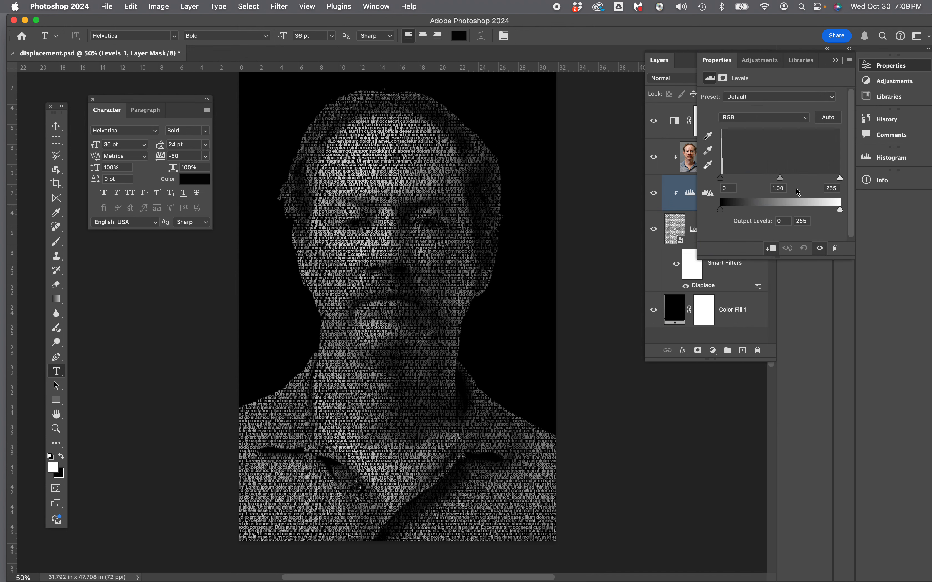
click(842, 61)
drag(749, 193, 743, 115)
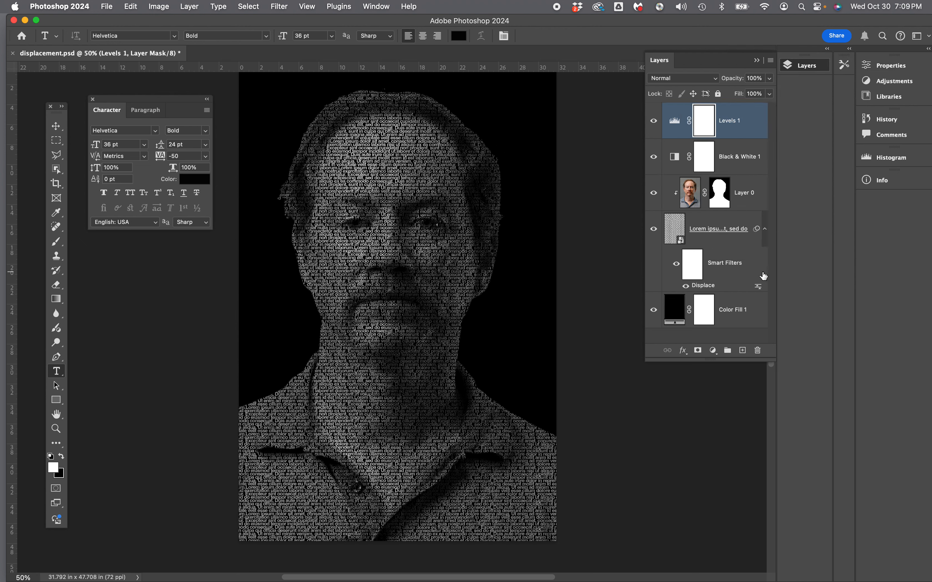
Brighten the portrait by setting the Levels 1 adjustment's white input level to 190.
double_click(707, 125)
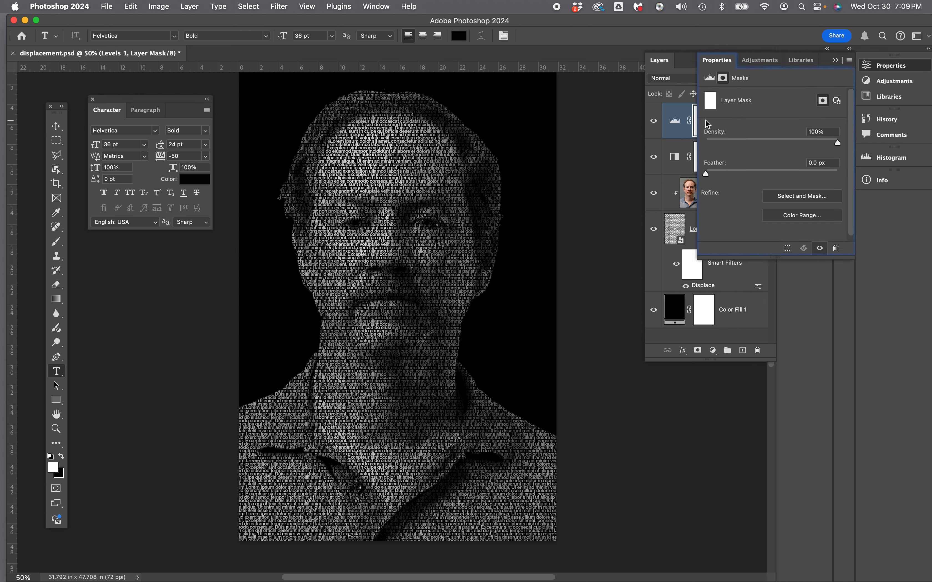
click(835, 61)
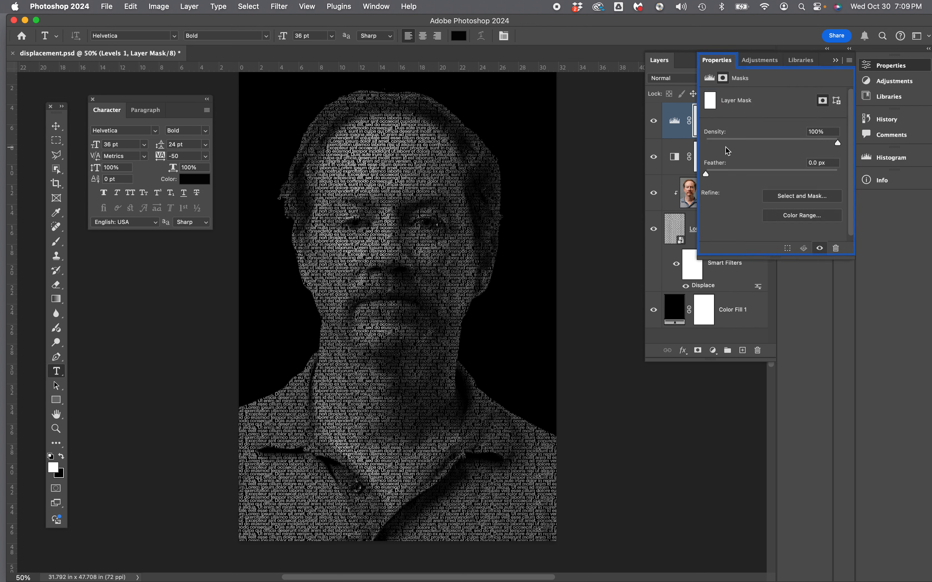
click(834, 60)
double_click(676, 124)
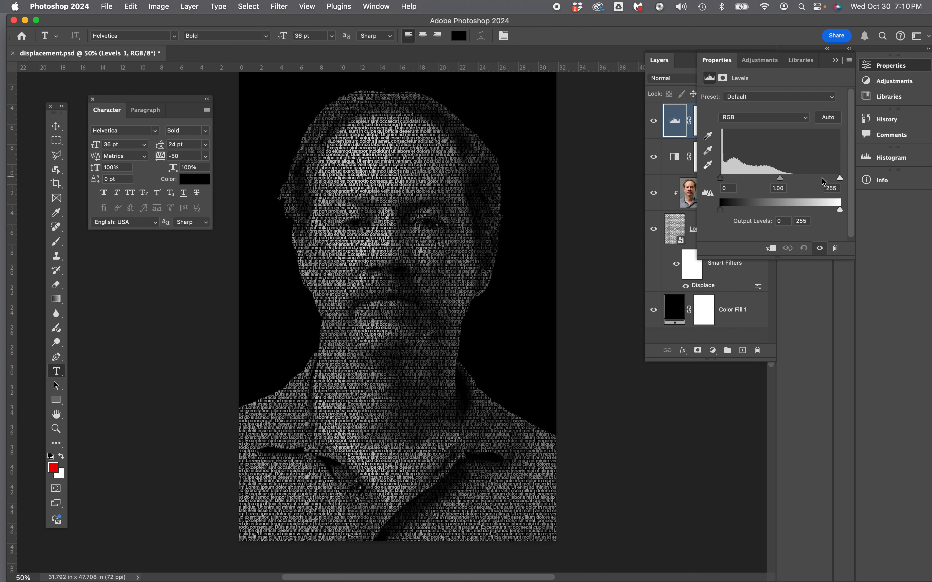
click(840, 180)
drag(841, 181, 810, 180)
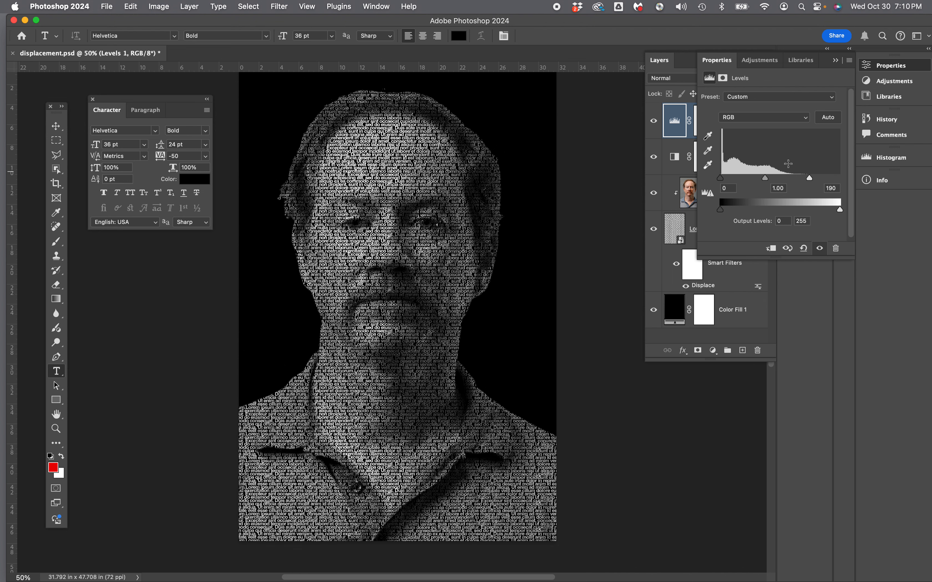
click(837, 62)
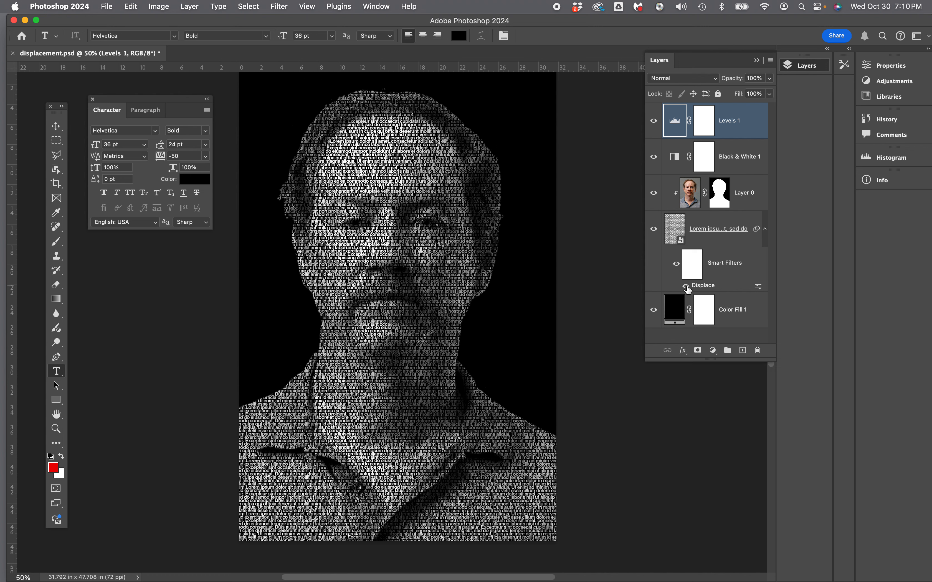
Reopen the text layer's Displace smart filter and reapply it at scale 2 with displacement.psd as the map.
double_click(701, 288)
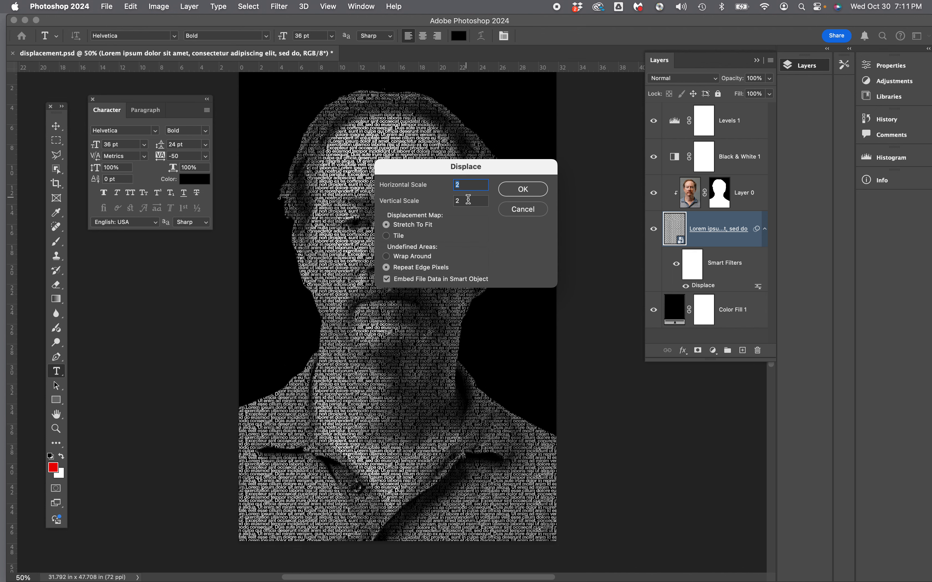
click(524, 189)
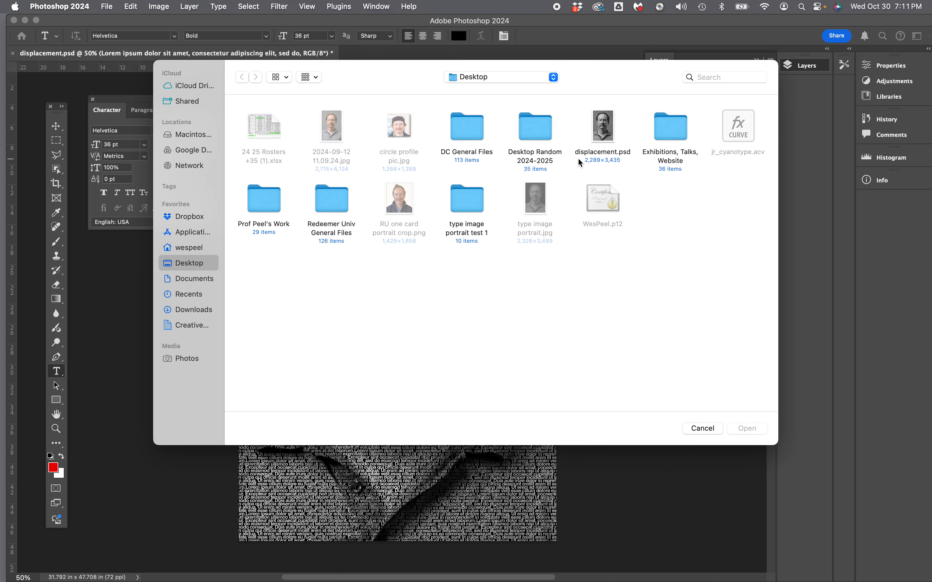
click(599, 149)
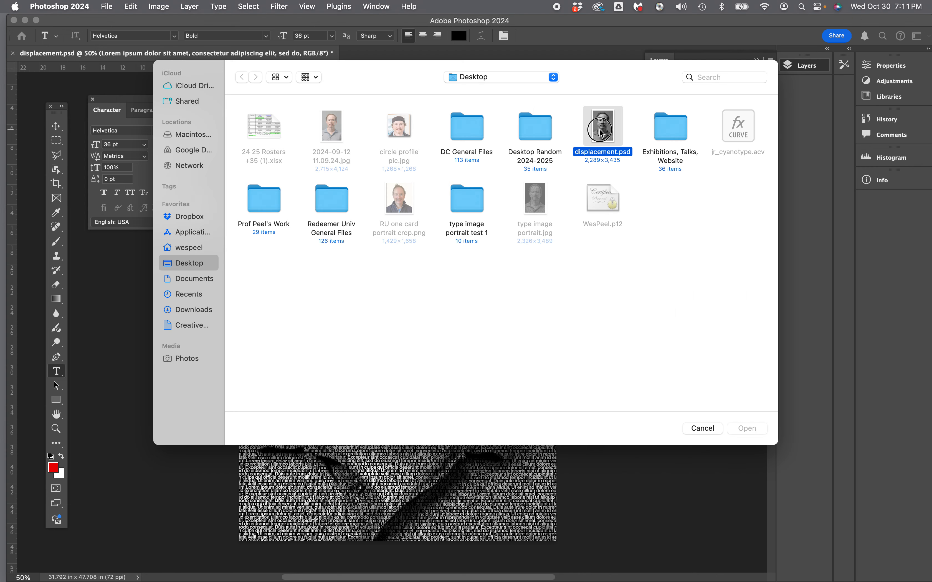
click(741, 430)
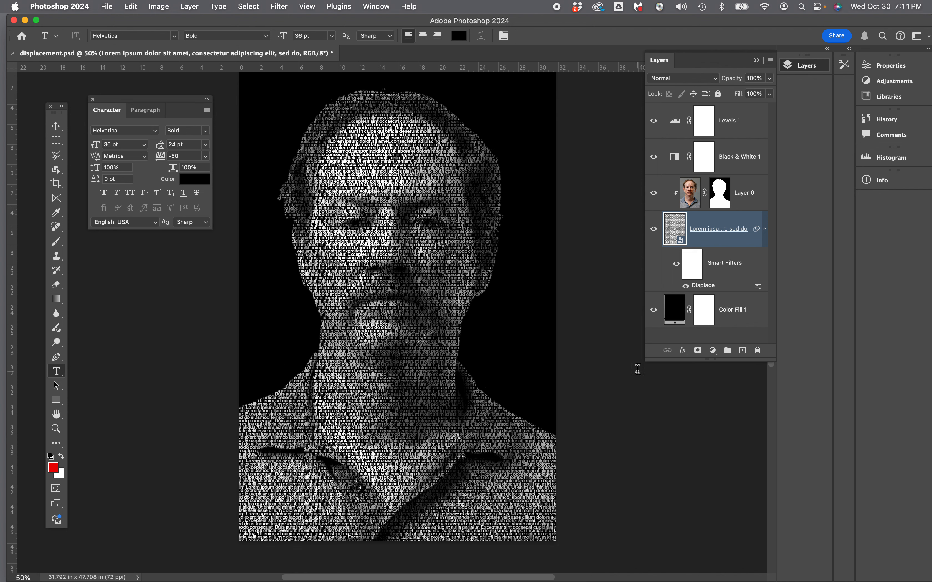
Open the lorem ipsum smart object's contents, select all of its text, and save the embedded document.
double_click(672, 225)
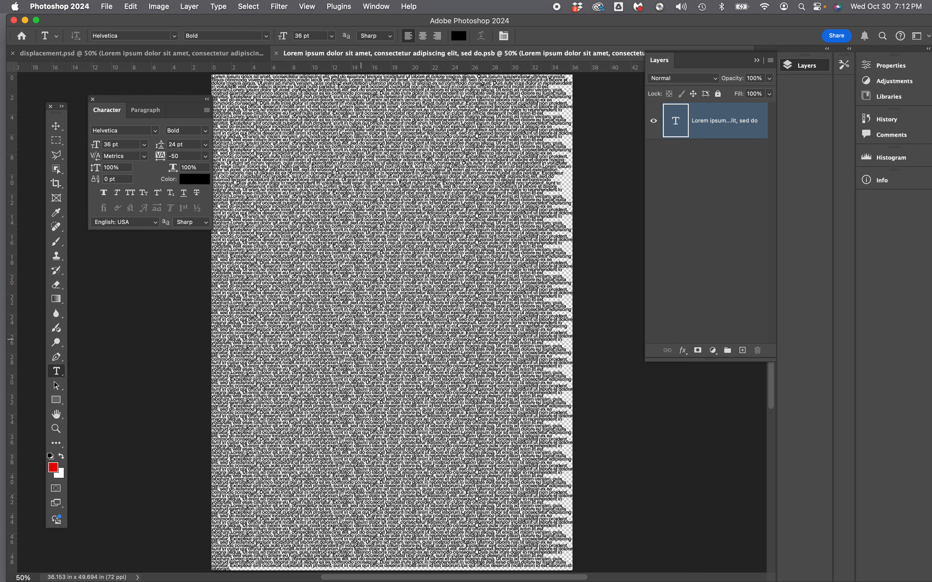
click(446, 389)
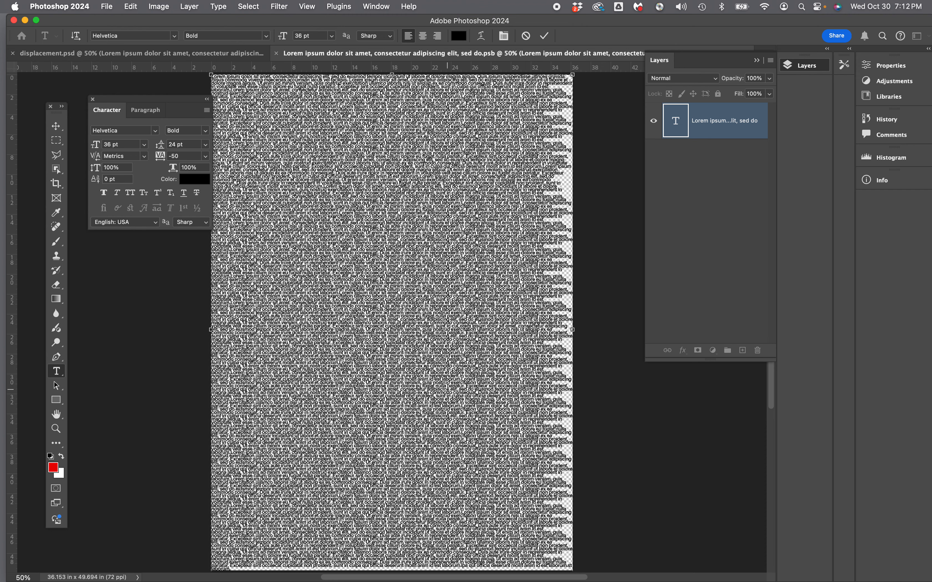
key(super+equal)
key(super+equal)
key(super+equal)
key(super+equal)
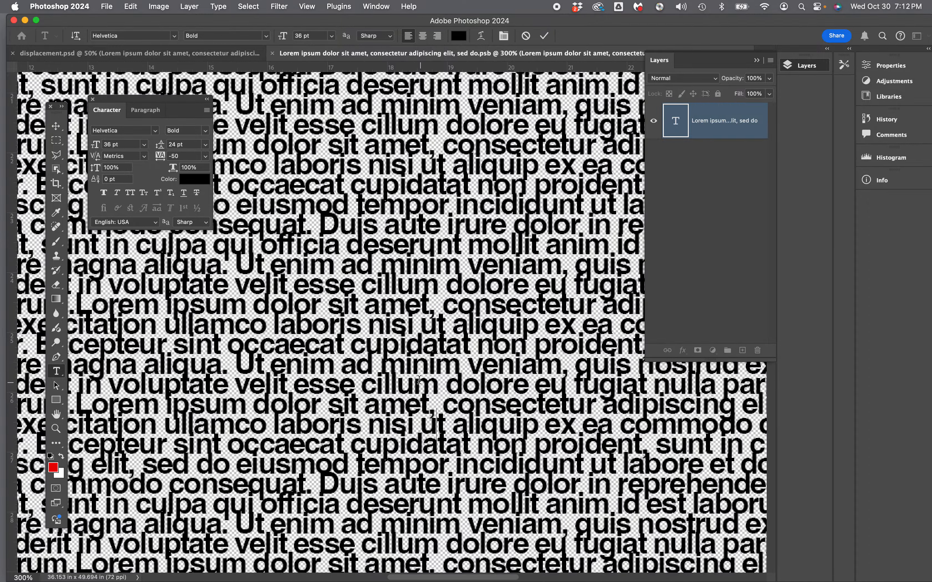
key(super+equal)
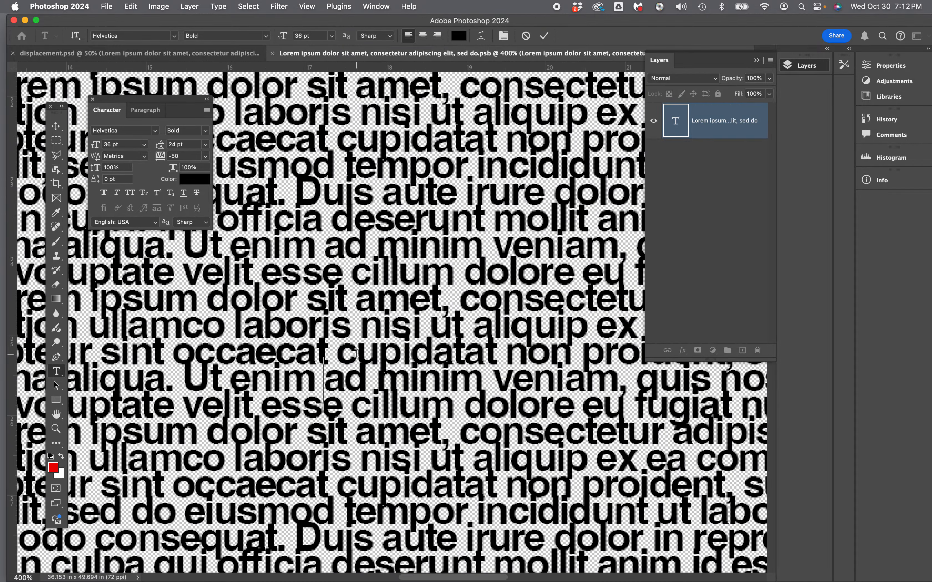
key(super+a)
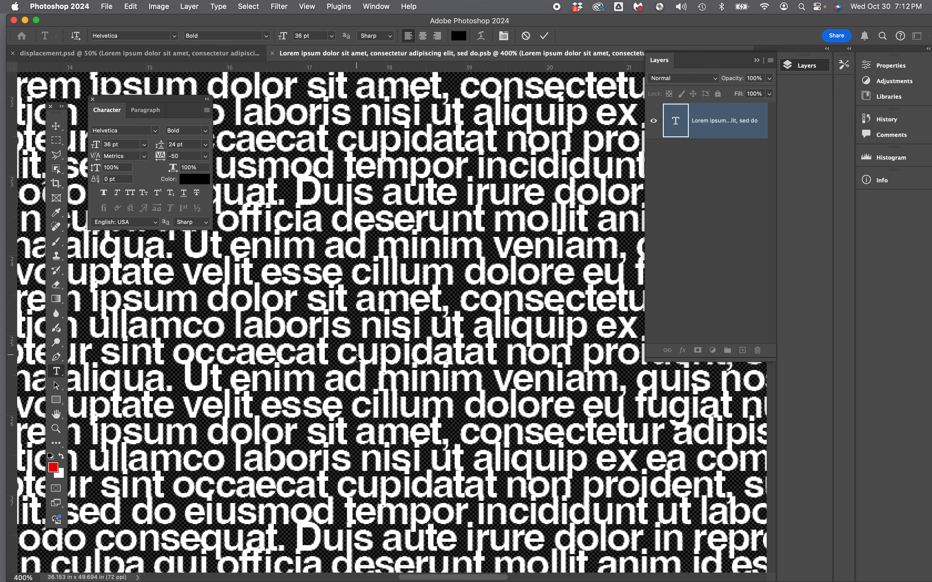
key(super+0)
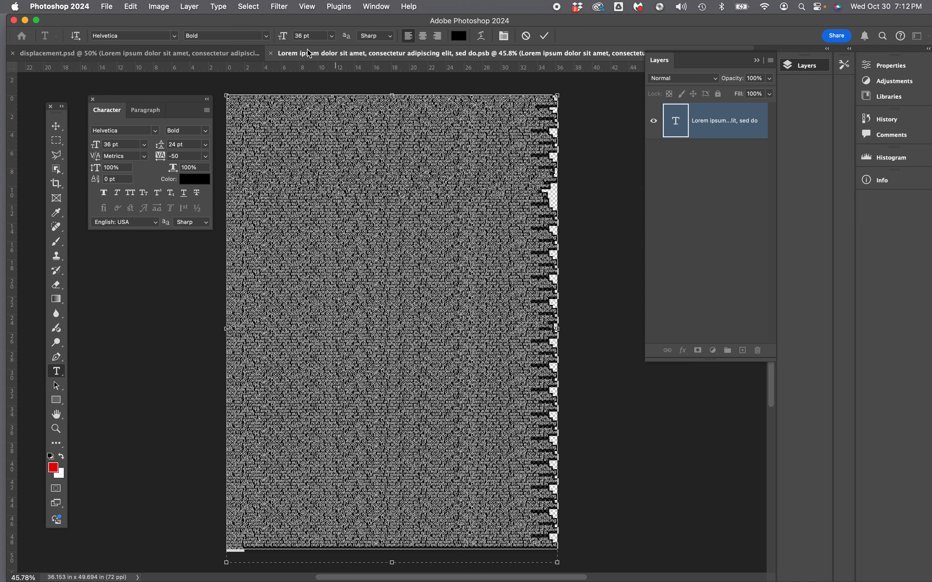
click(110, 8)
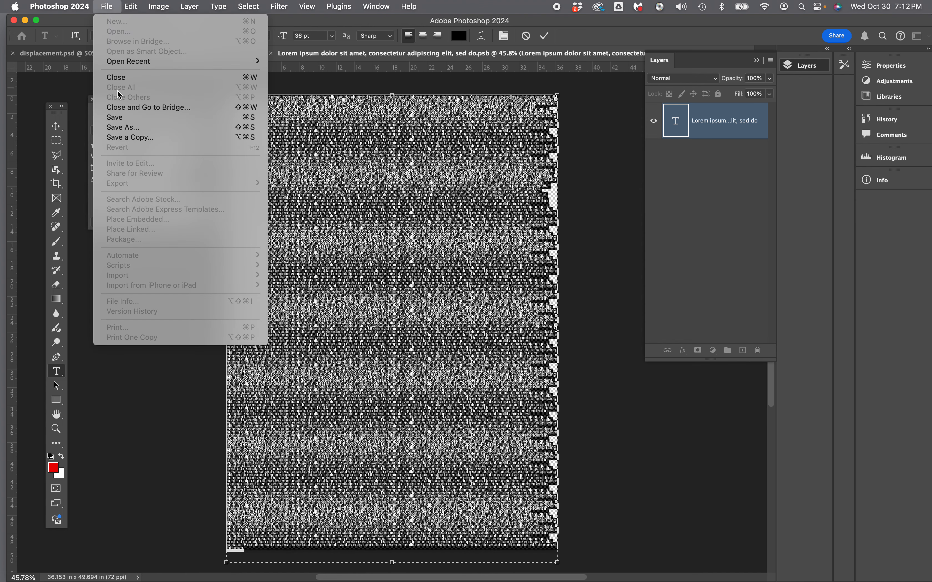
click(124, 119)
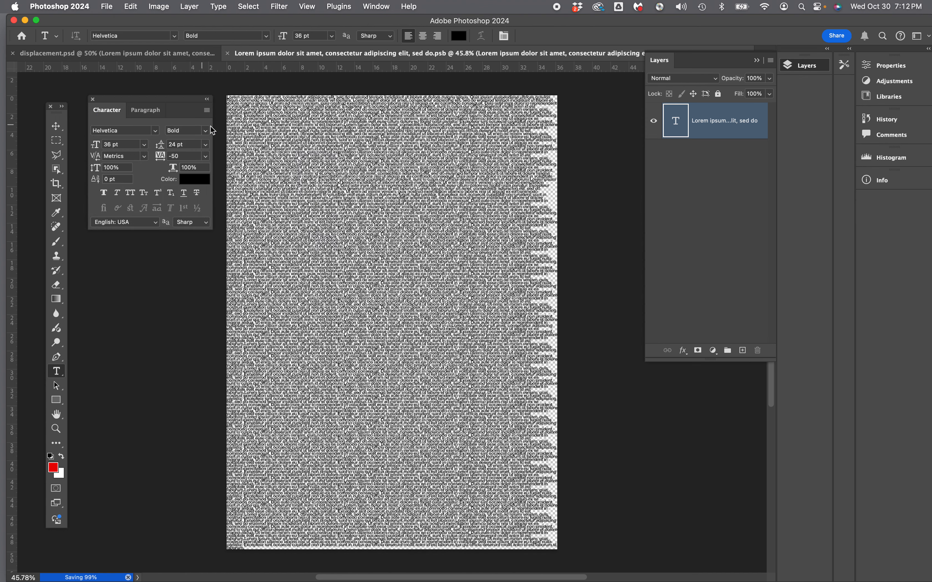
click(592, 178)
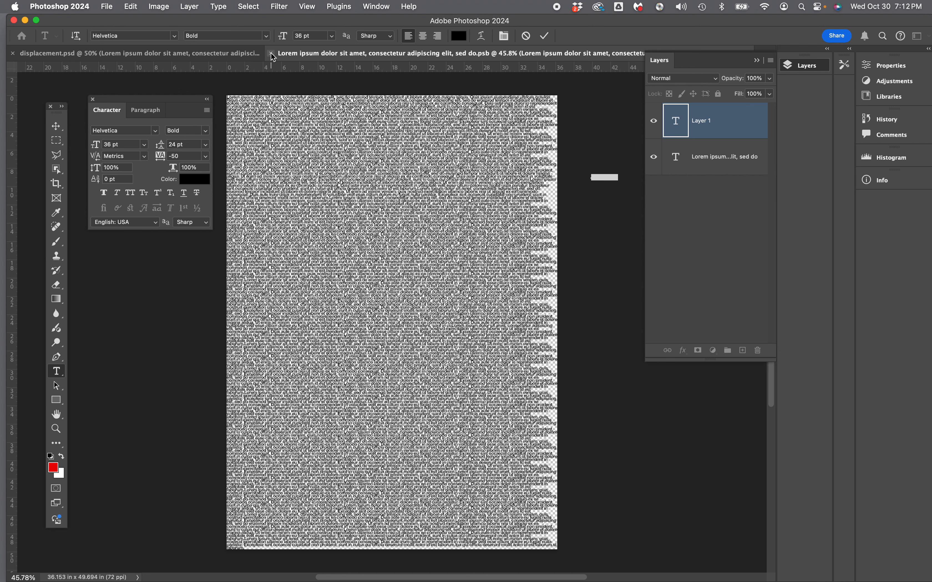
right_click(704, 121)
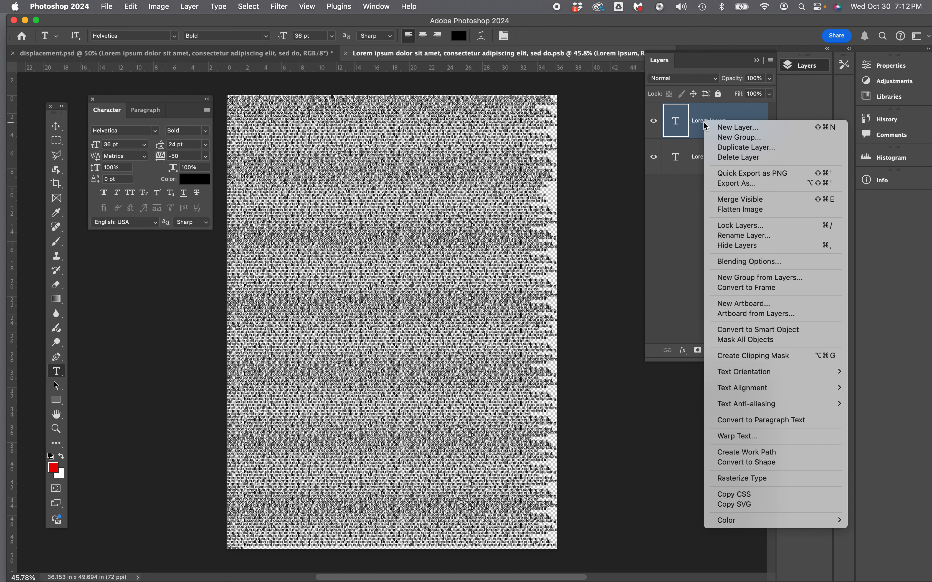
click(730, 159)
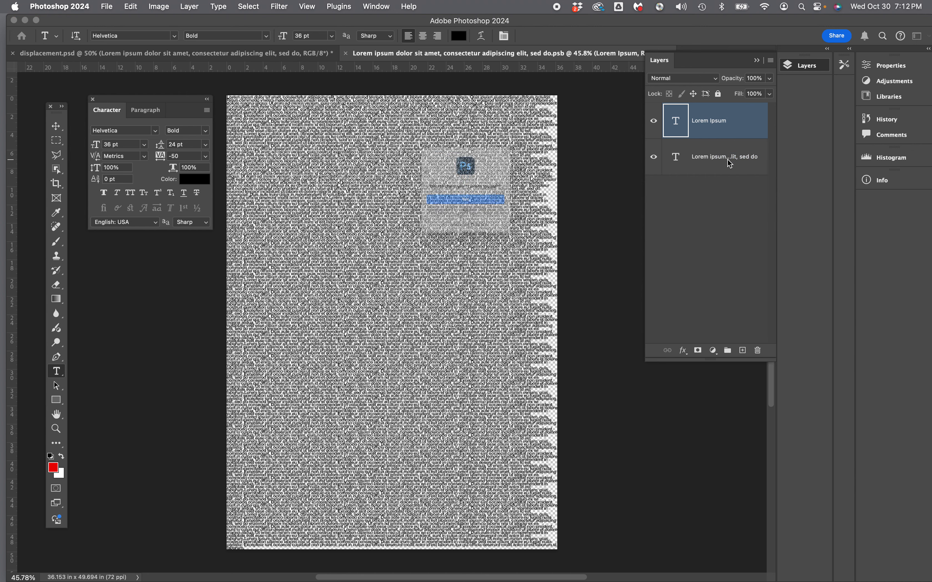
click(487, 209)
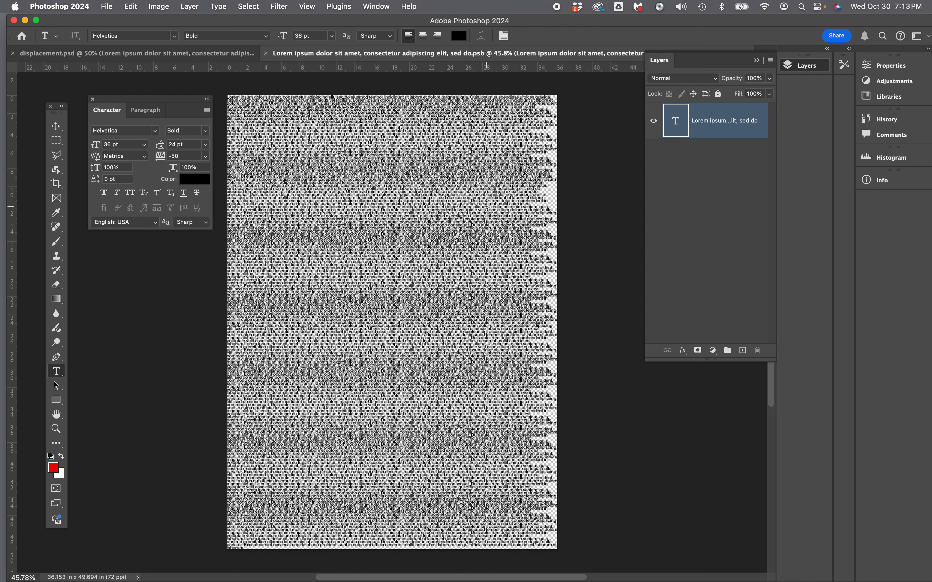
Close the smart object's document and save its changes back to the portrait.
click(266, 54)
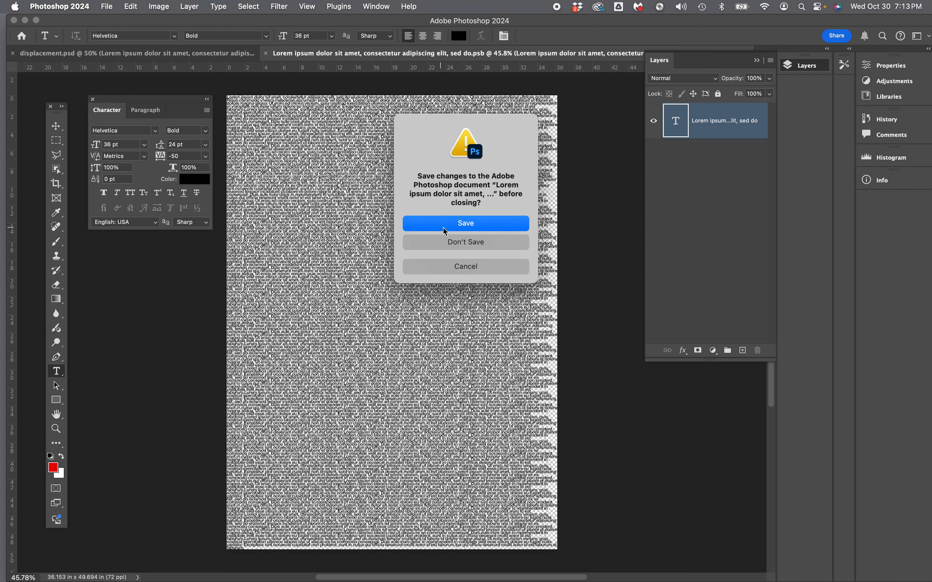
click(455, 223)
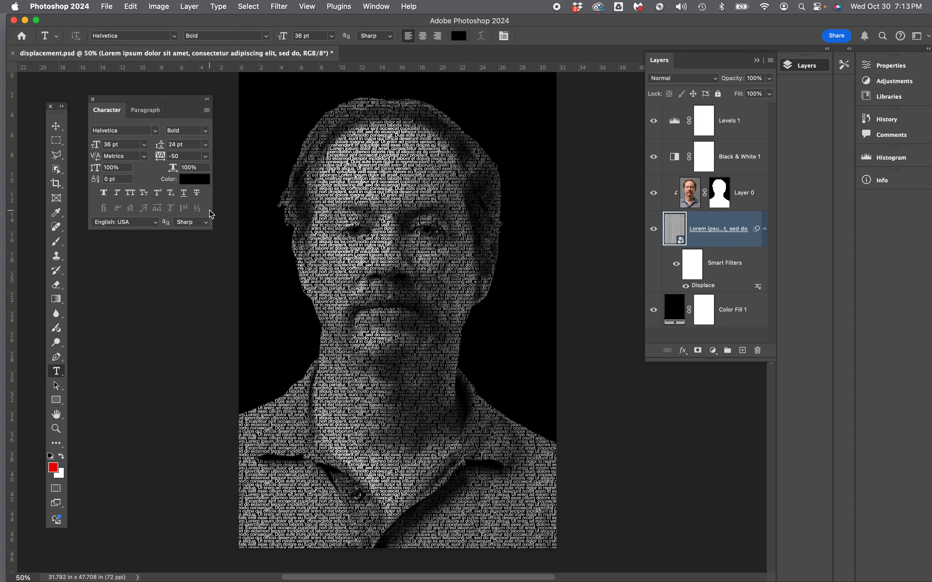
Save the portrait to the Desktop in Photoshop format, named with the creator's full name plus "Type Image Portrait", with Maximize Compatibility enabled.
click(107, 7)
click(125, 127)
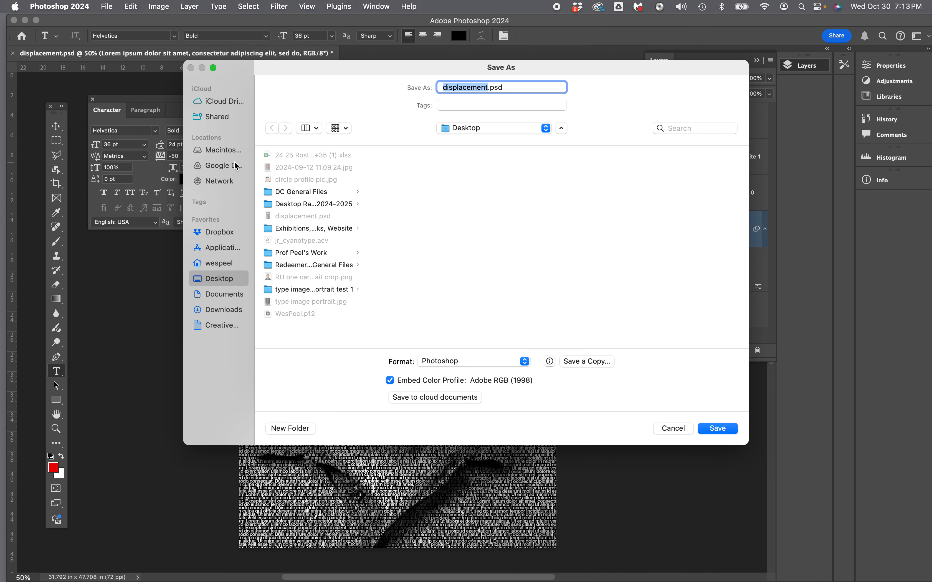
key(BackSpace)
text(Wes )
text(Peel)
text(Ty)
text(pe )
text(Image )
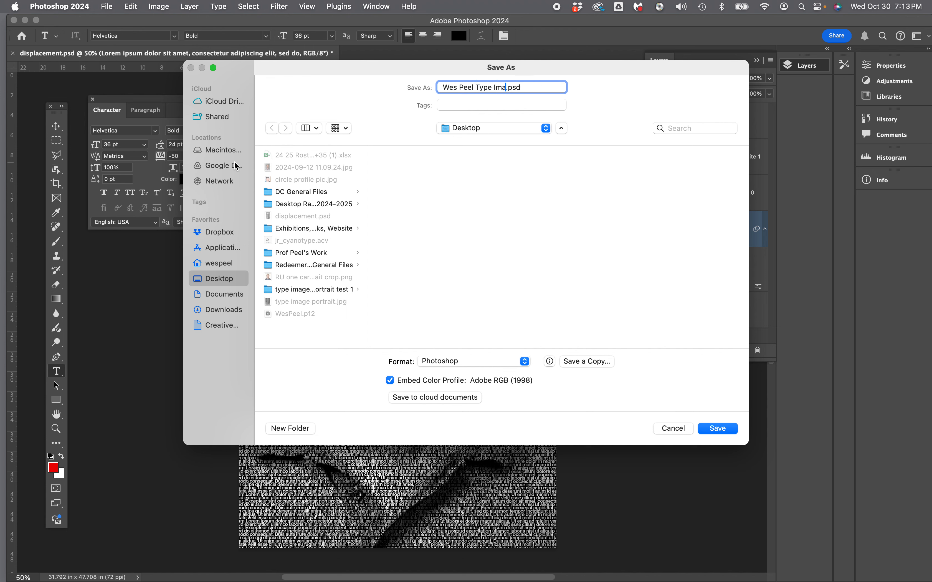
text(Portrait)
click(717, 429)
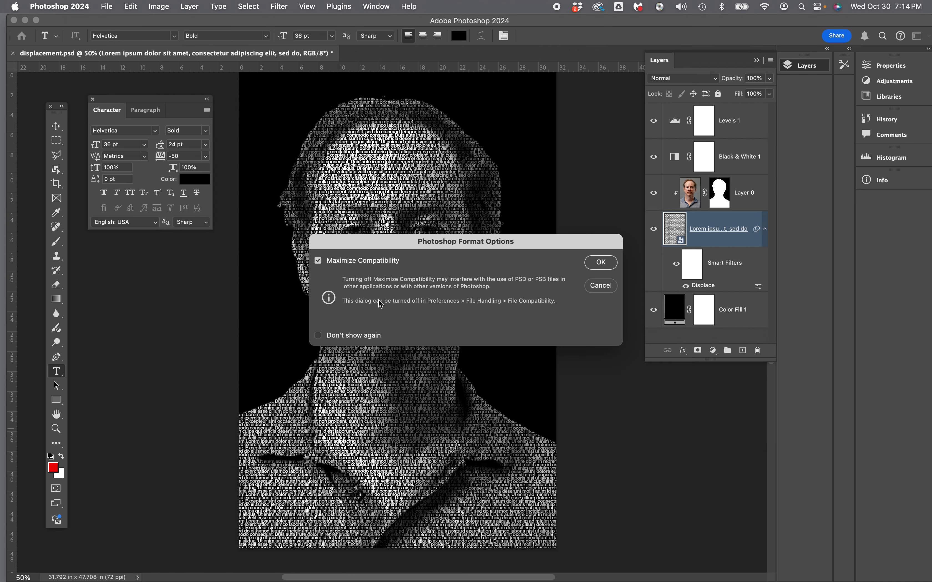
click(601, 262)
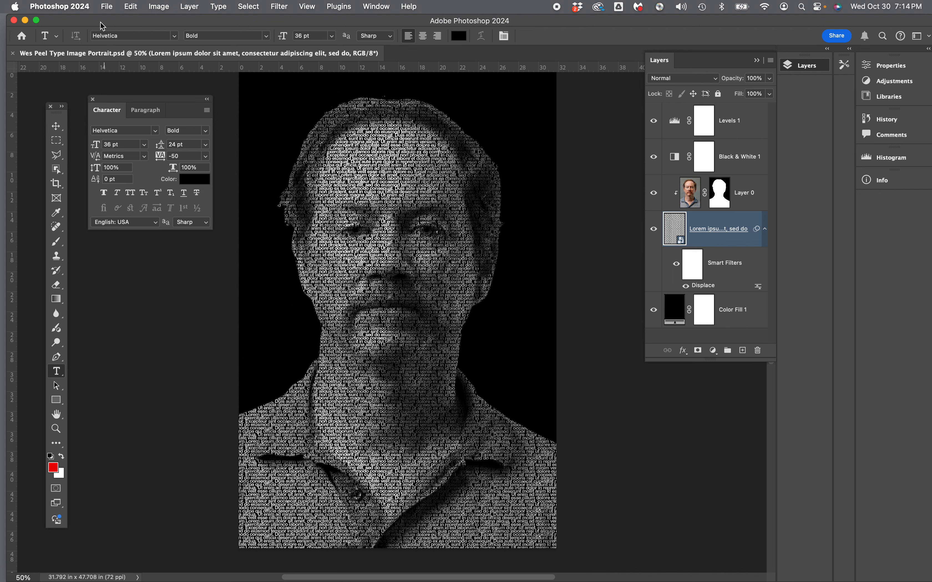
Export the portrait to the Desktop as a JPG at quality 7 and 100% scale, keeping the suggested file name.
click(107, 8)
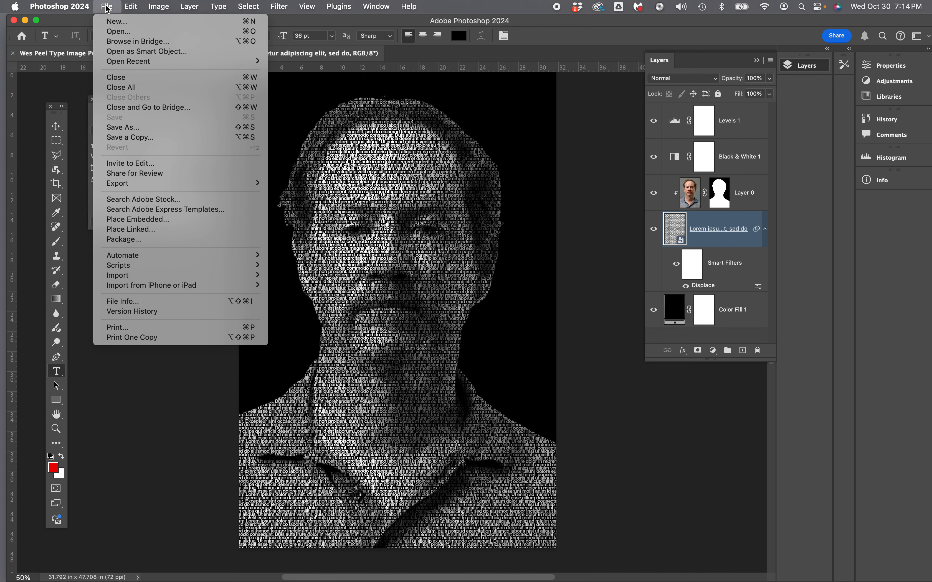
mouse_move(133, 186)
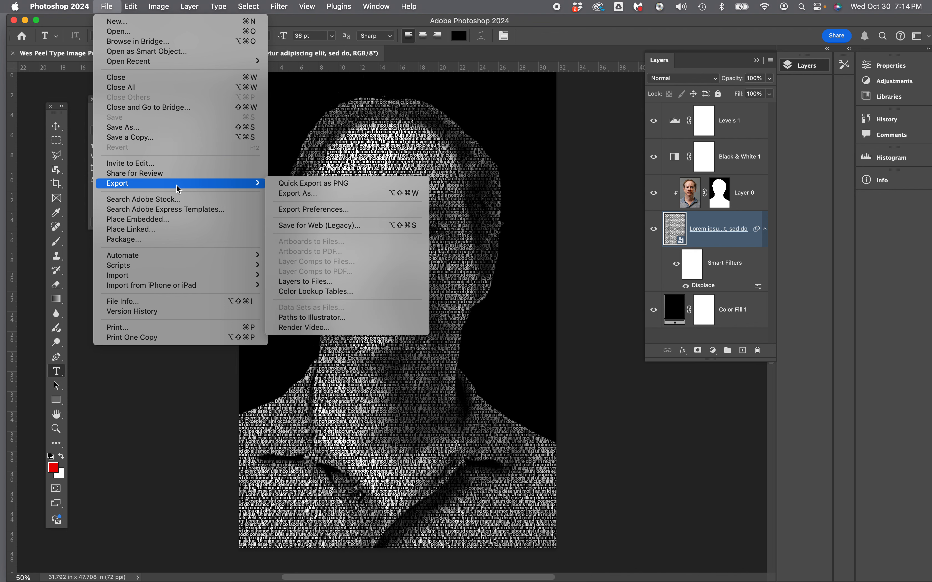
click(290, 194)
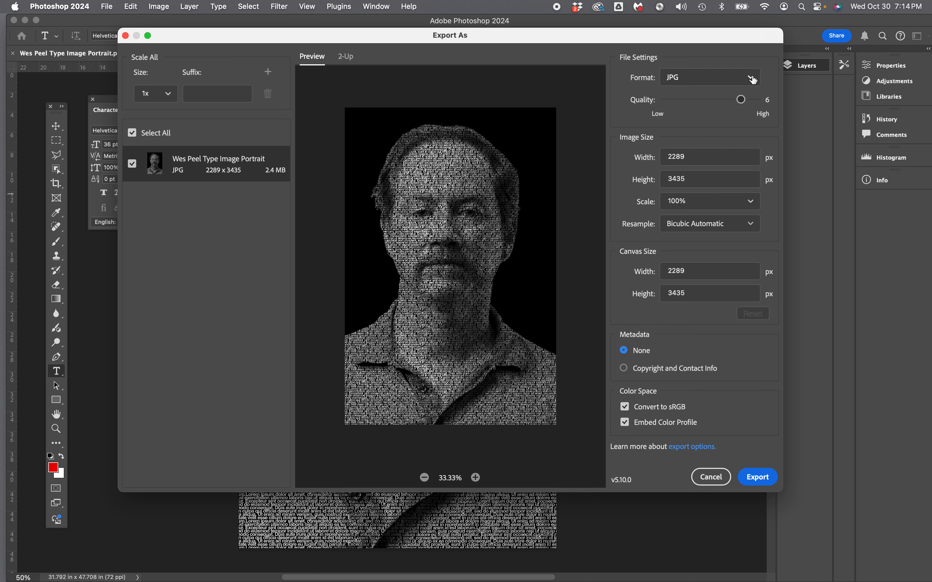
drag(741, 99, 757, 99)
click(757, 477)
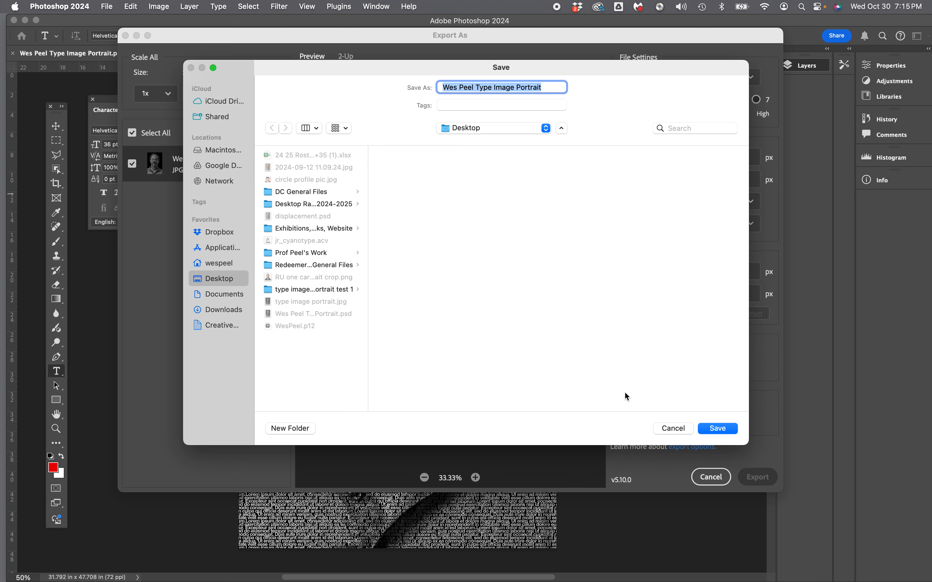
click(719, 431)
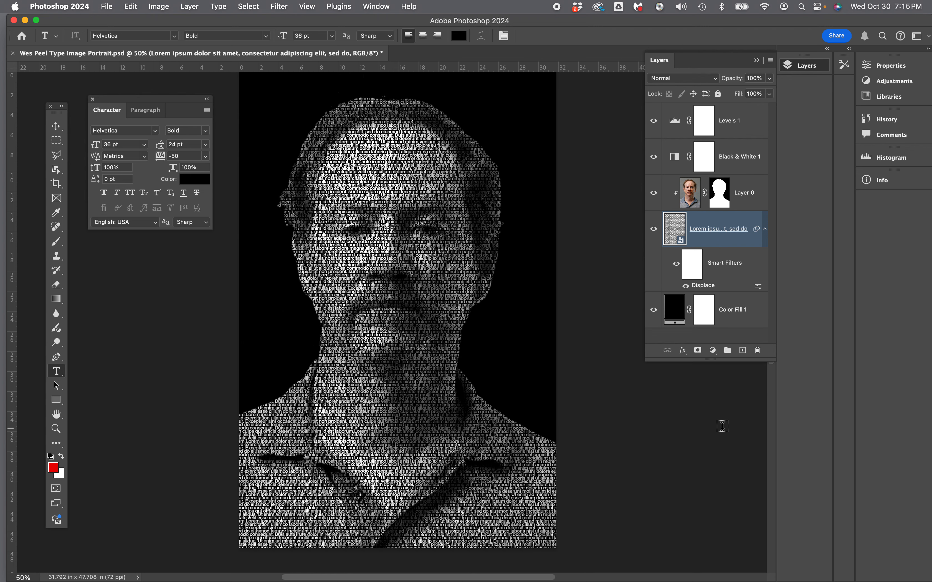
Hide Photoshop and place the saved PSD and exported JPG portraits side by side in an empty area of the desktop.
click(58, 8)
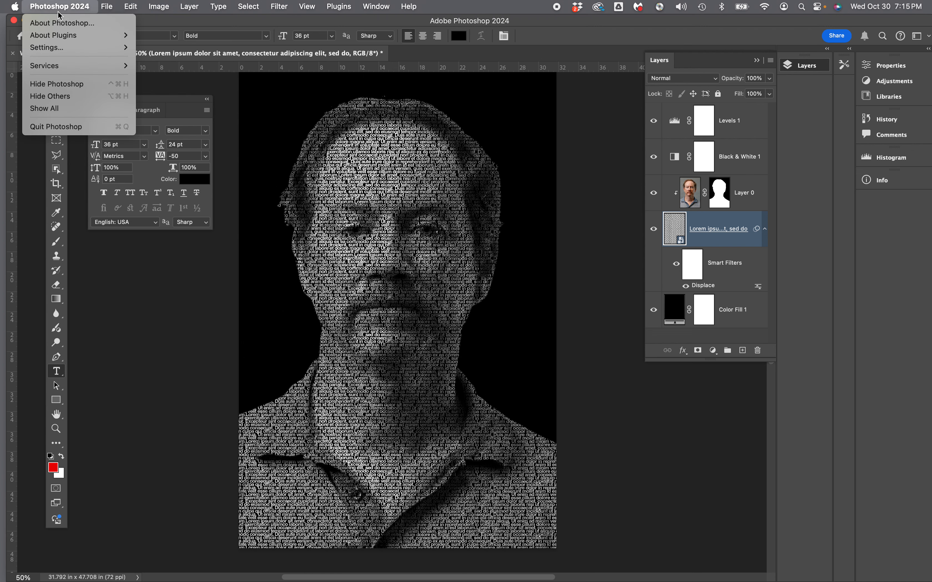
click(76, 88)
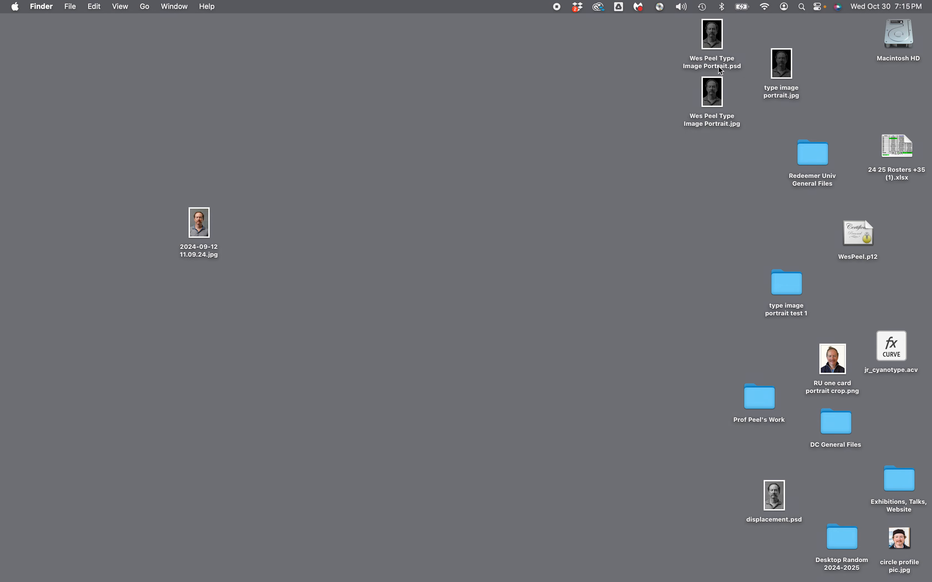
drag(714, 41, 422, 160)
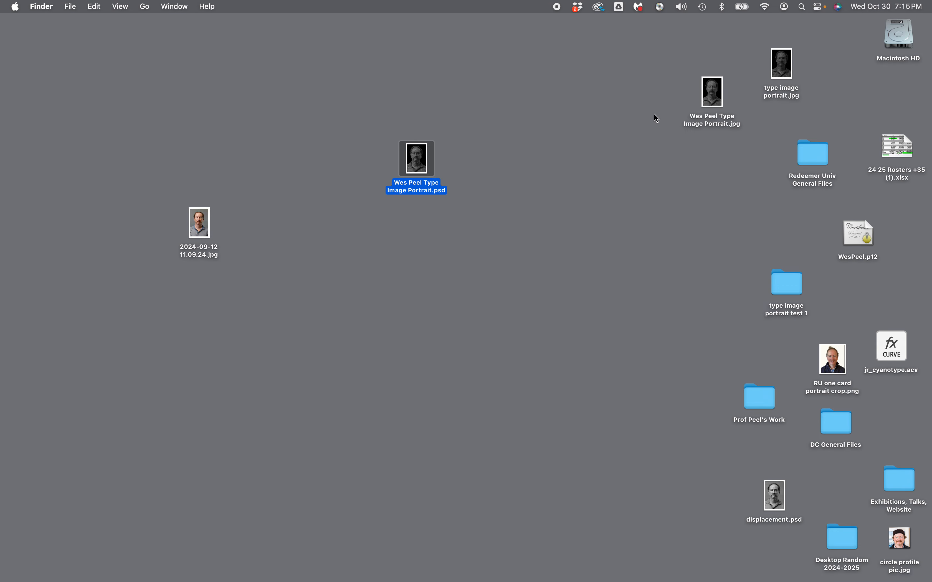
drag(709, 98, 477, 167)
click(416, 163)
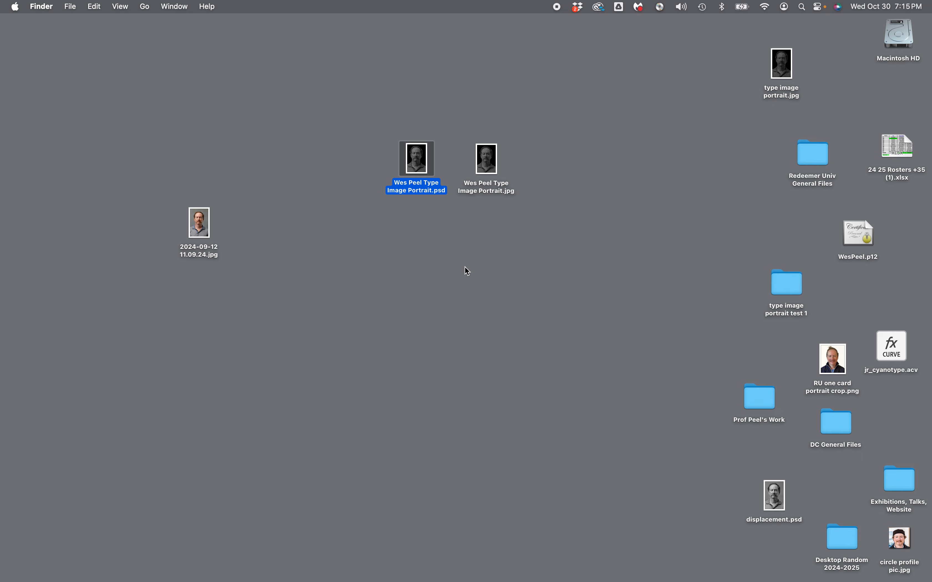
Check the file information of the exported JPG portrait, including its file size, and close the info window.
click(487, 169)
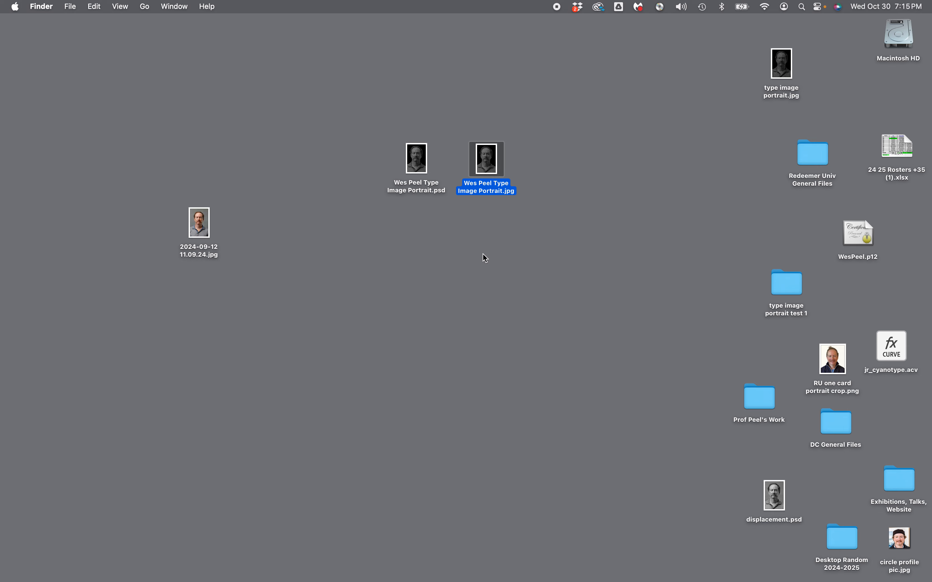
right_click(489, 167)
click(507, 226)
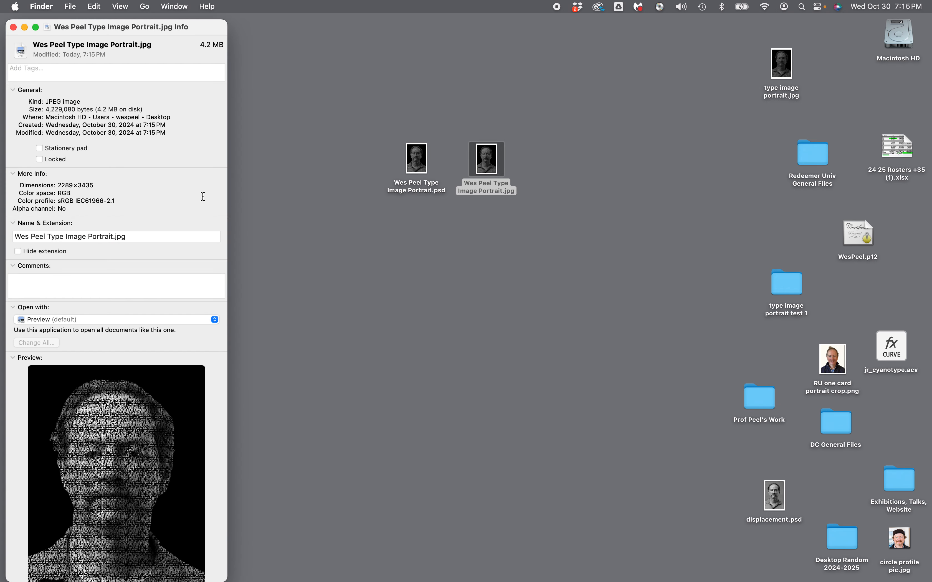
click(13, 27)
click(409, 237)
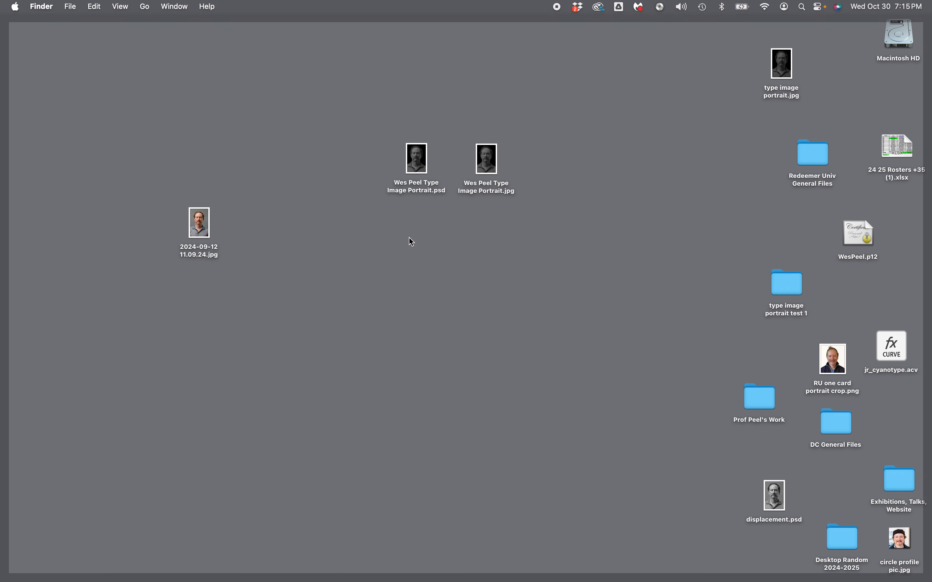